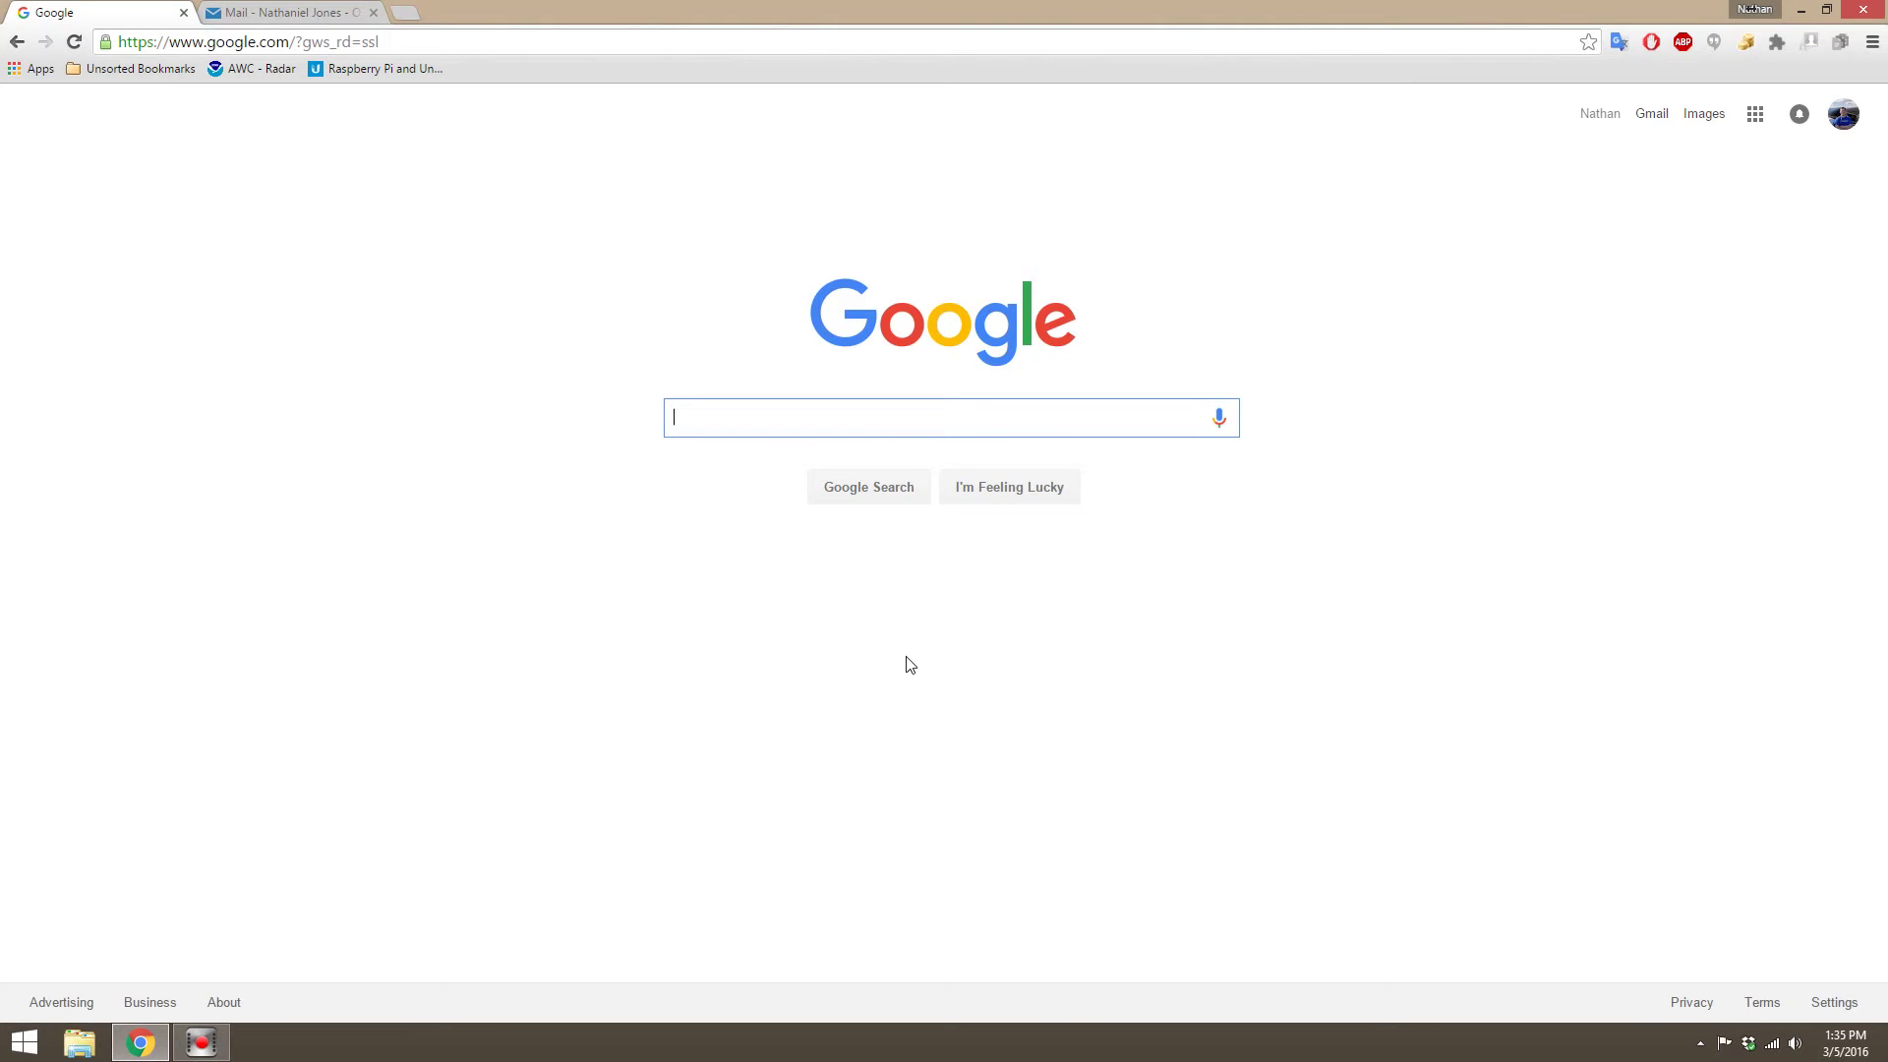
- Search Google for 'orcad pspice lite', using the corrected spelling of the query
type("orcad p")
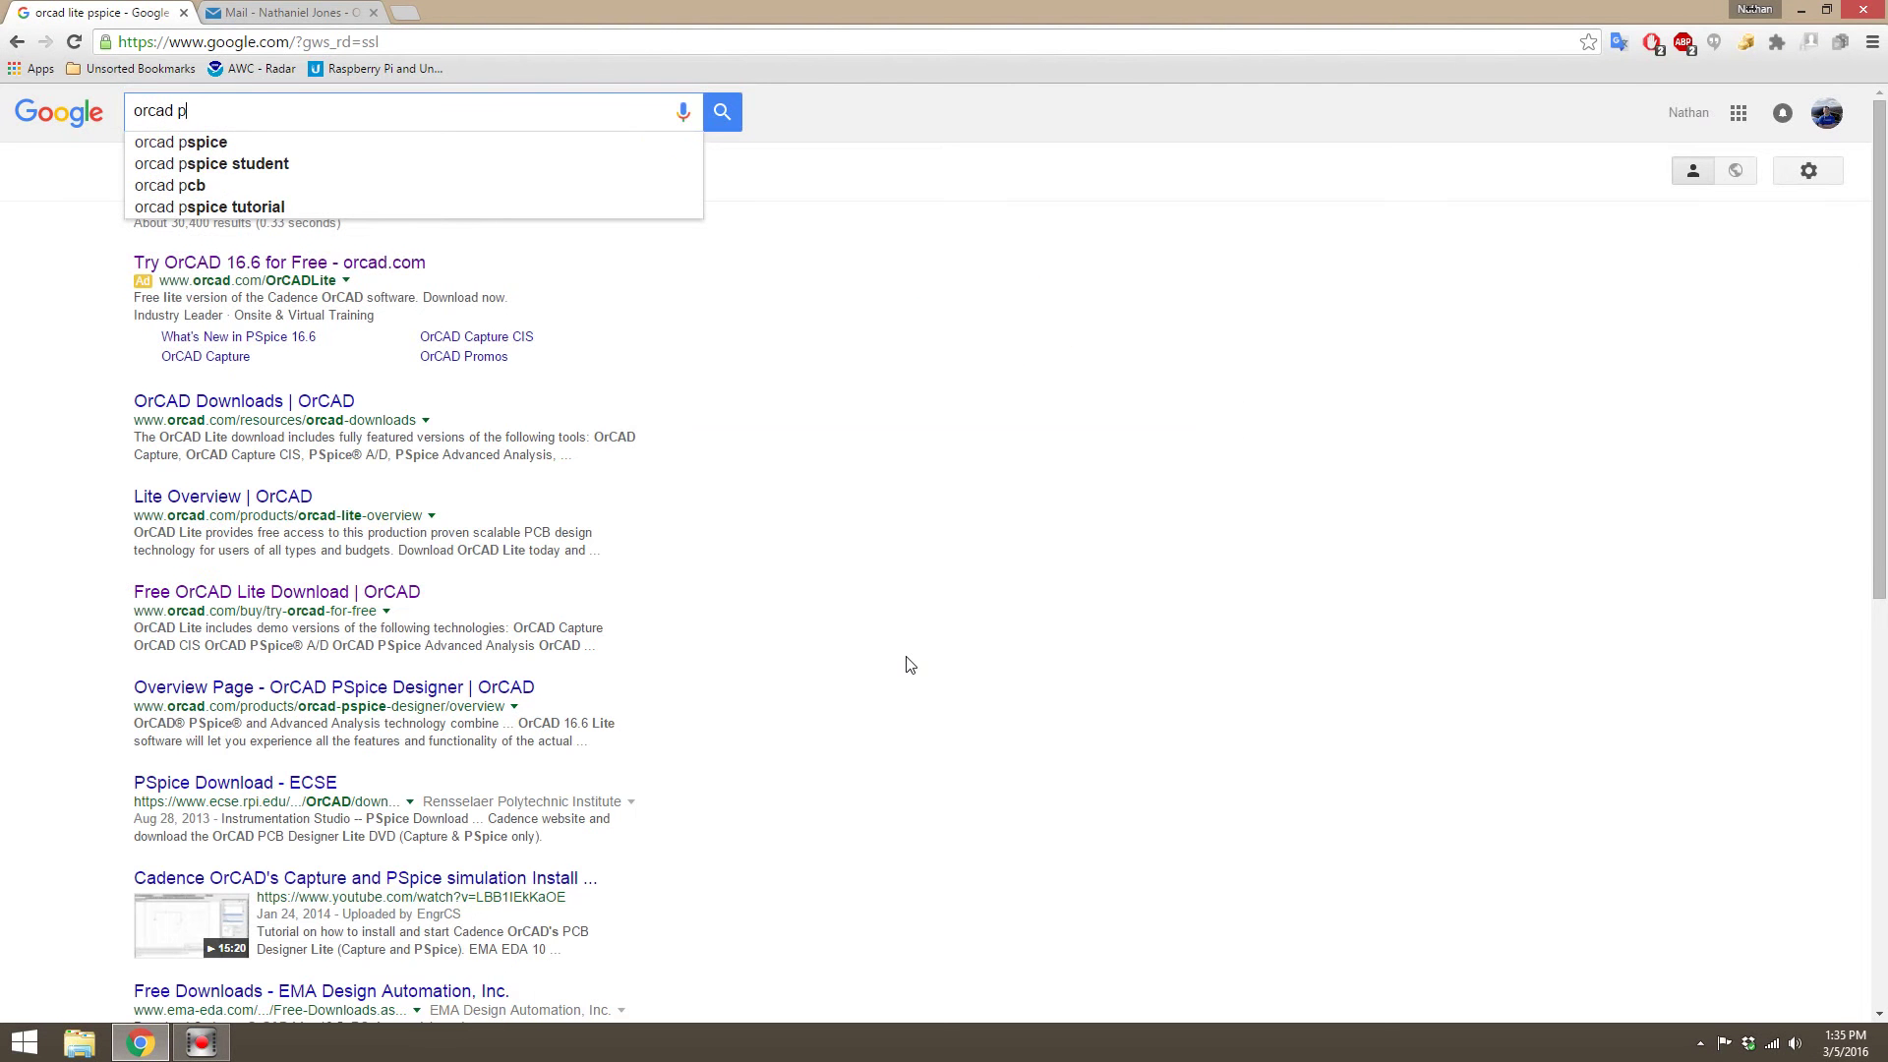
type("sice li")
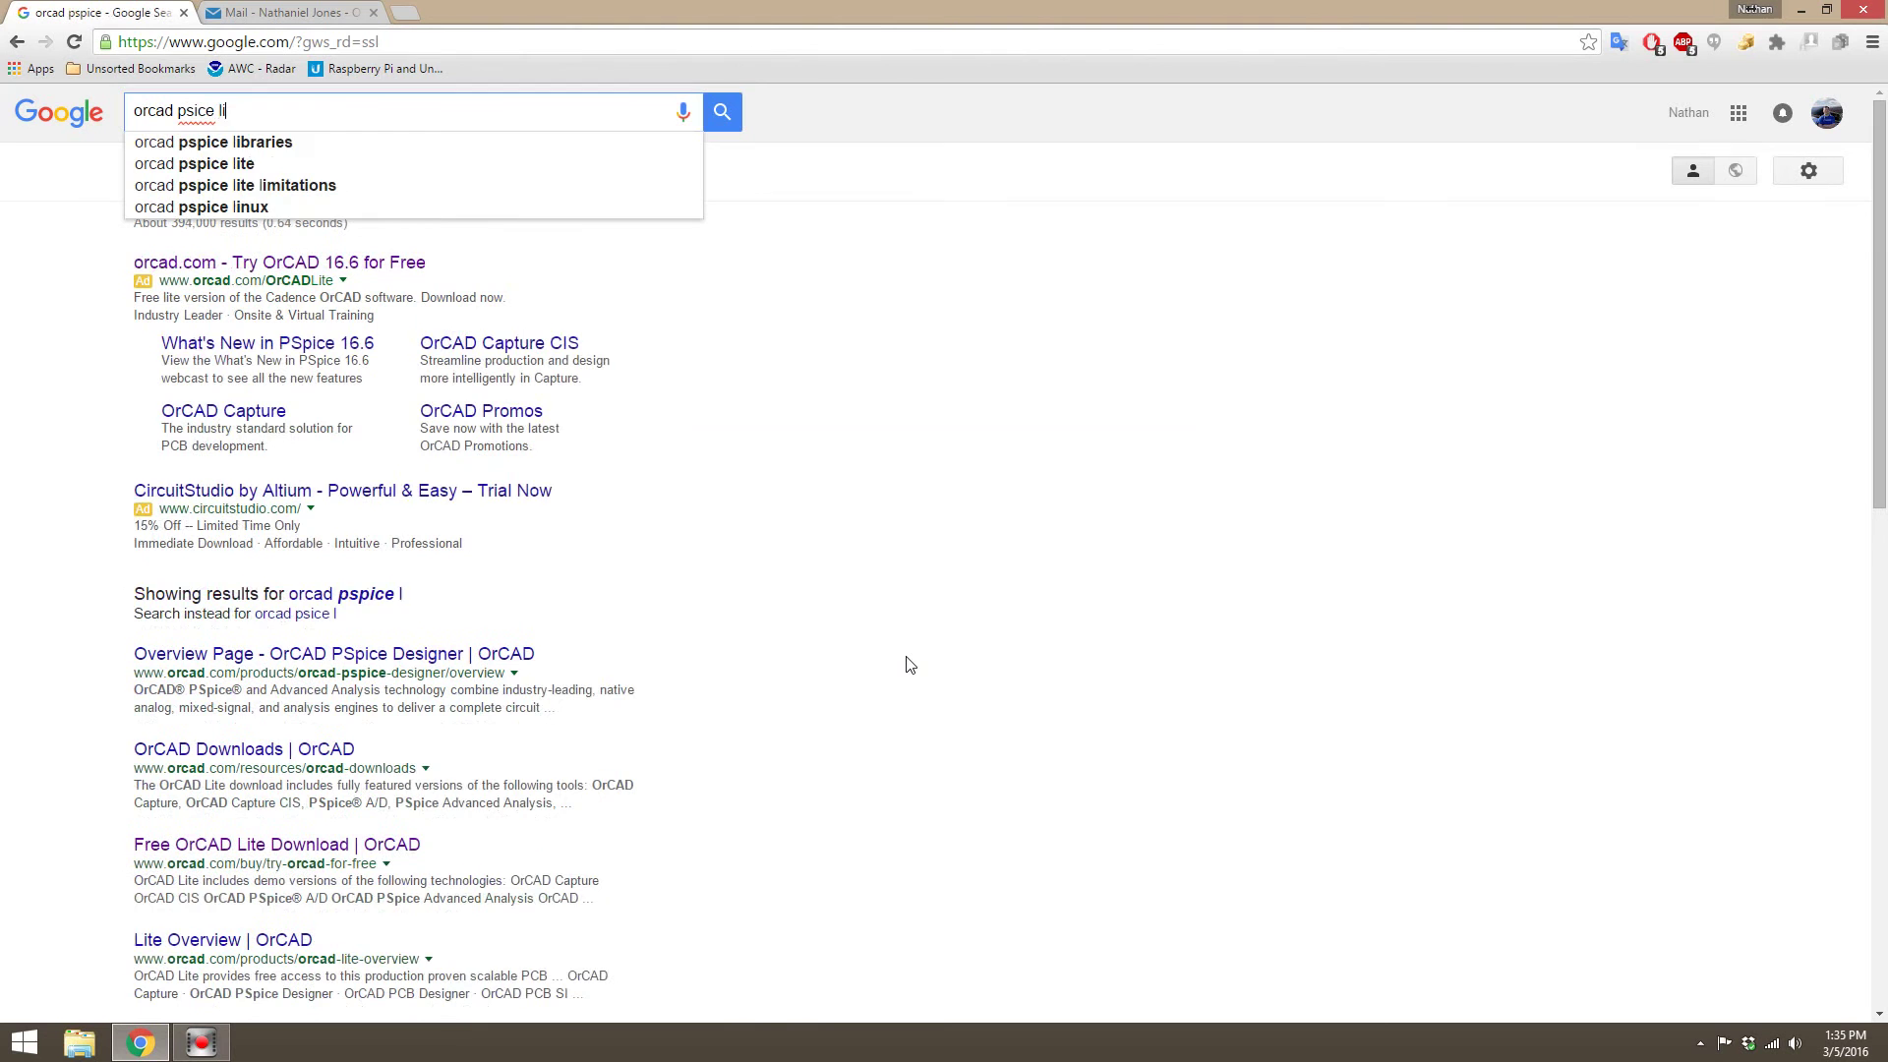
type("te")
key("Return")
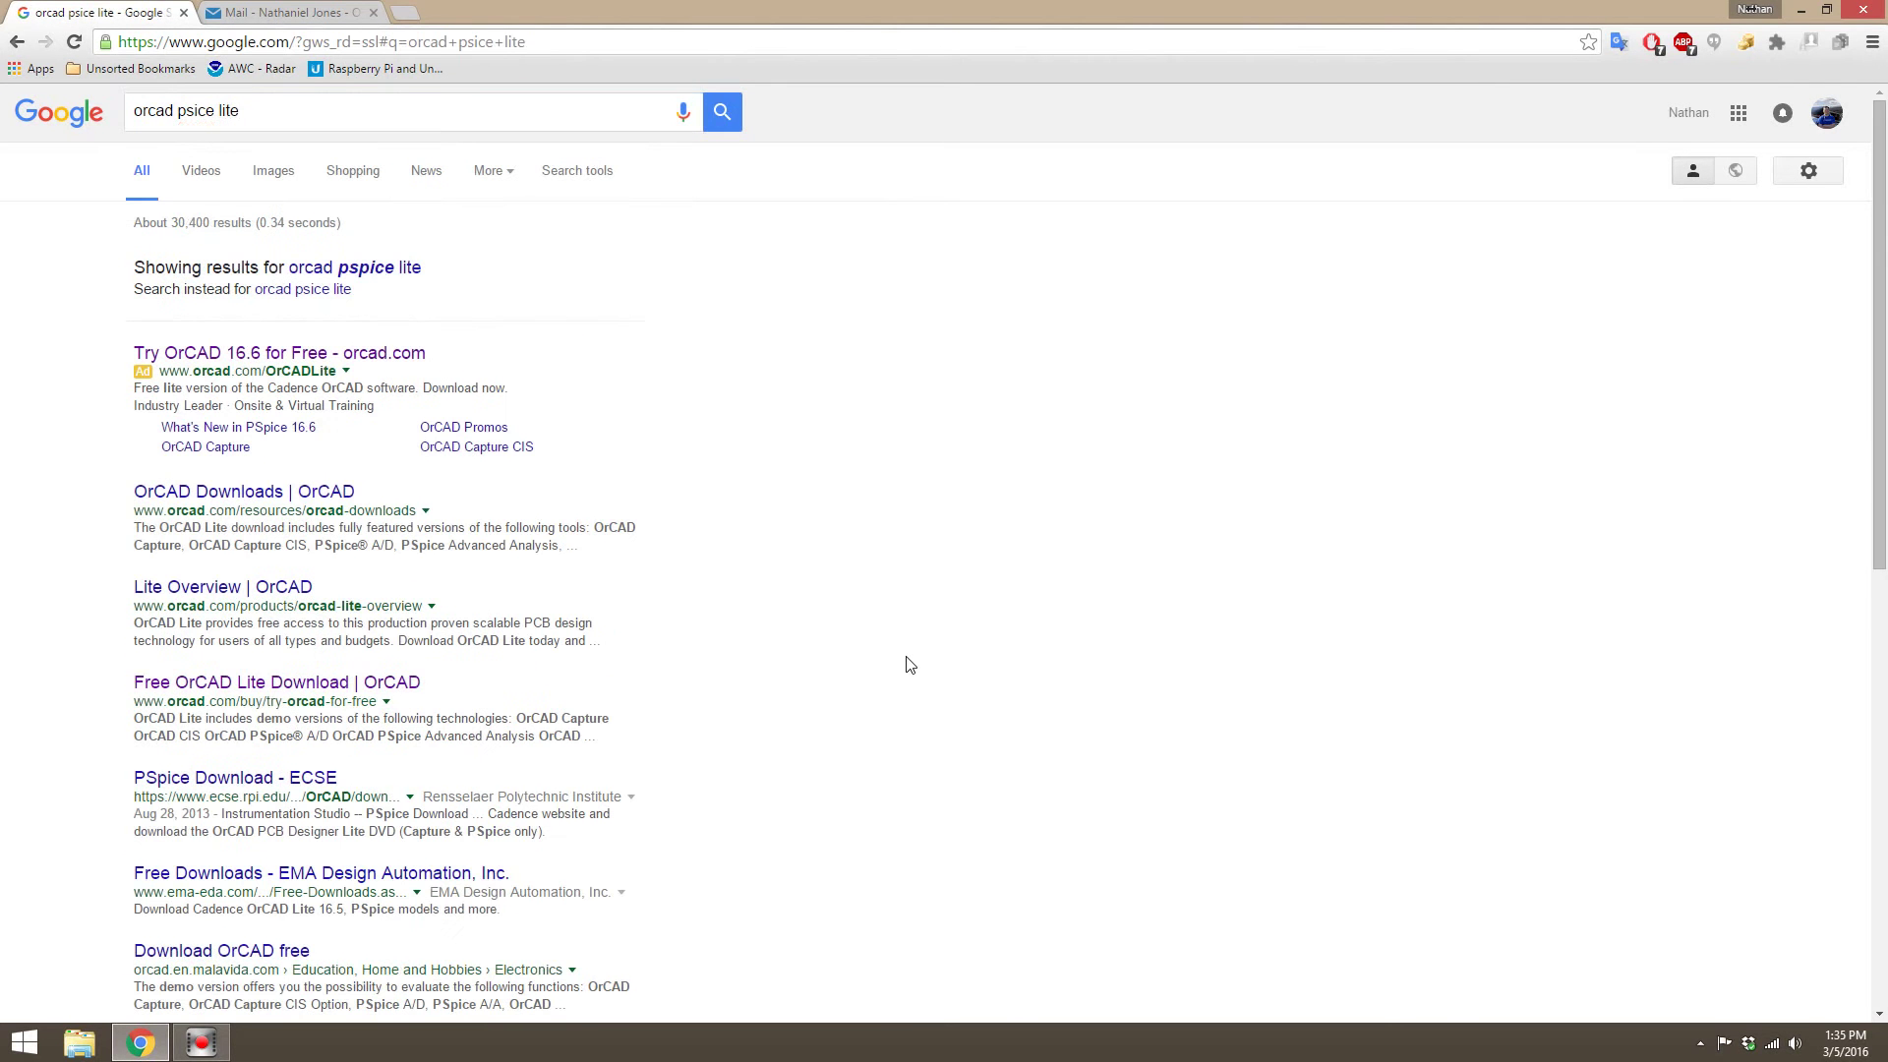
left_click(366, 275)
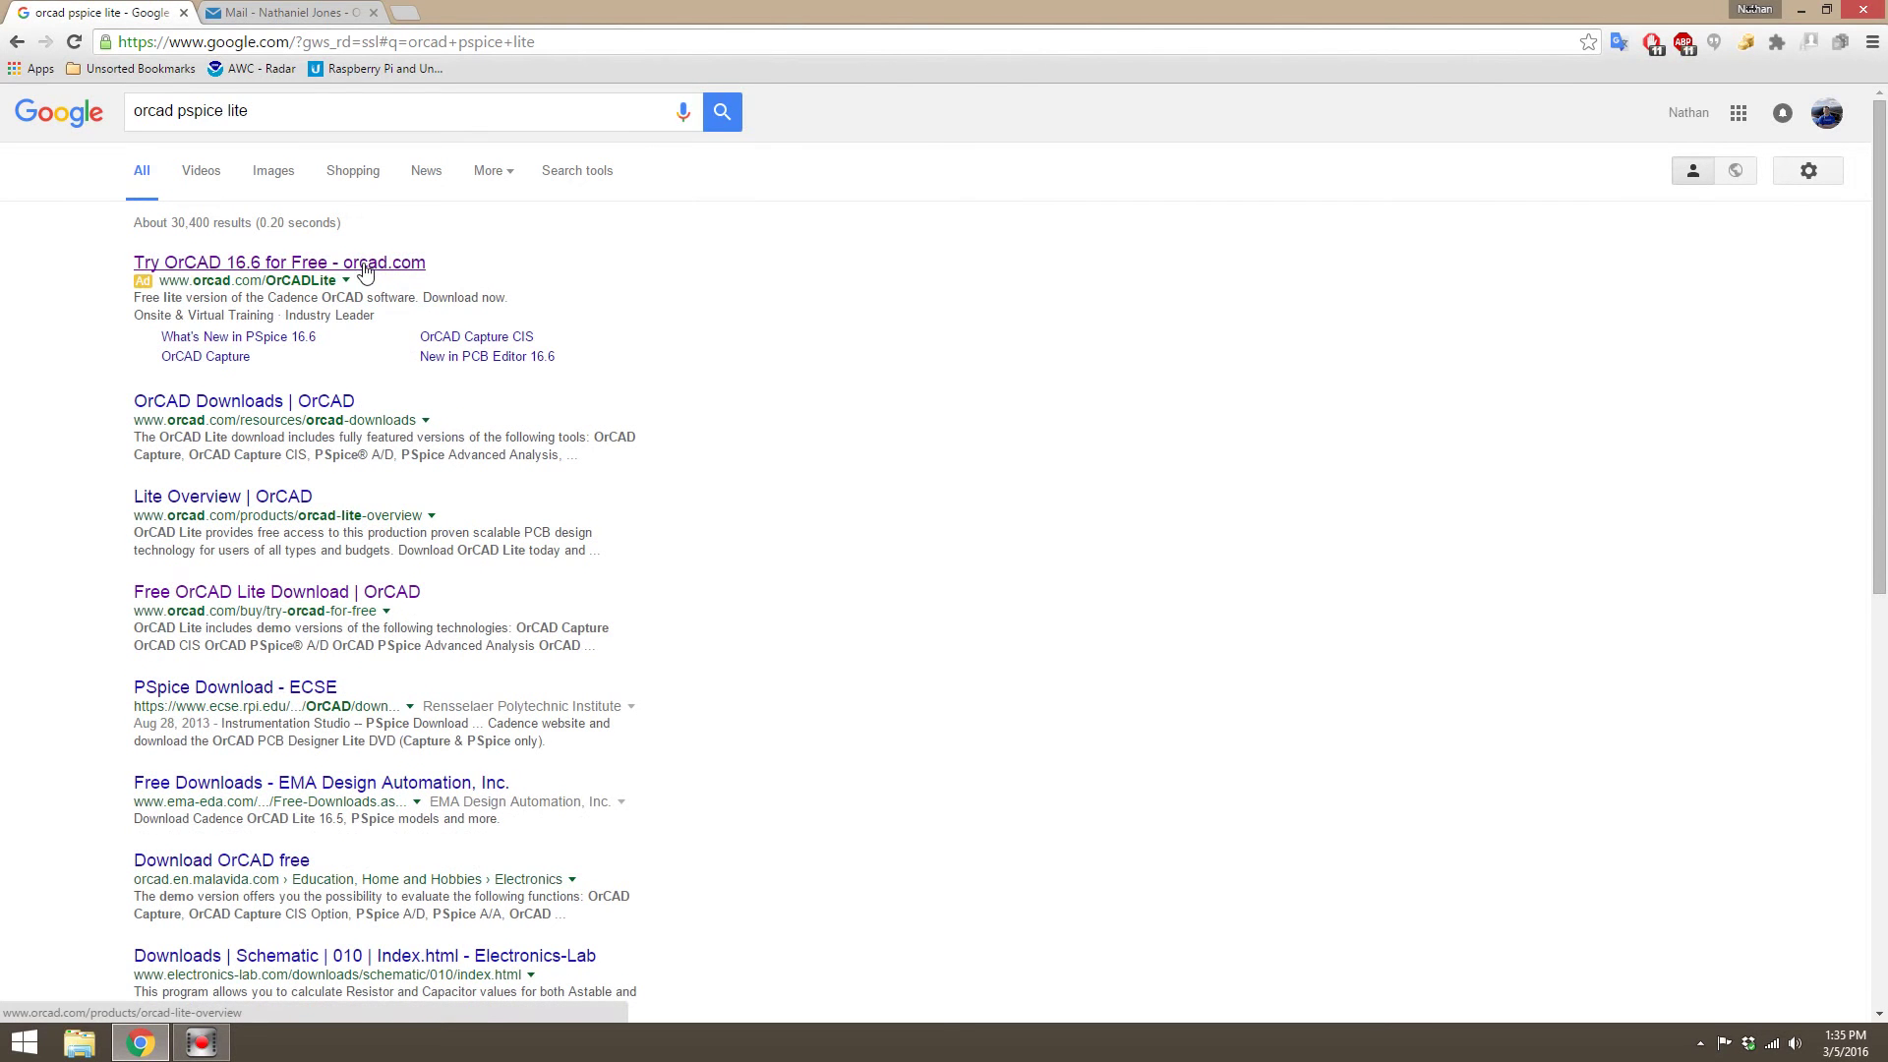
- Go from the orcad.com Lite overview to the free Lite download request form
left_click(370, 264)
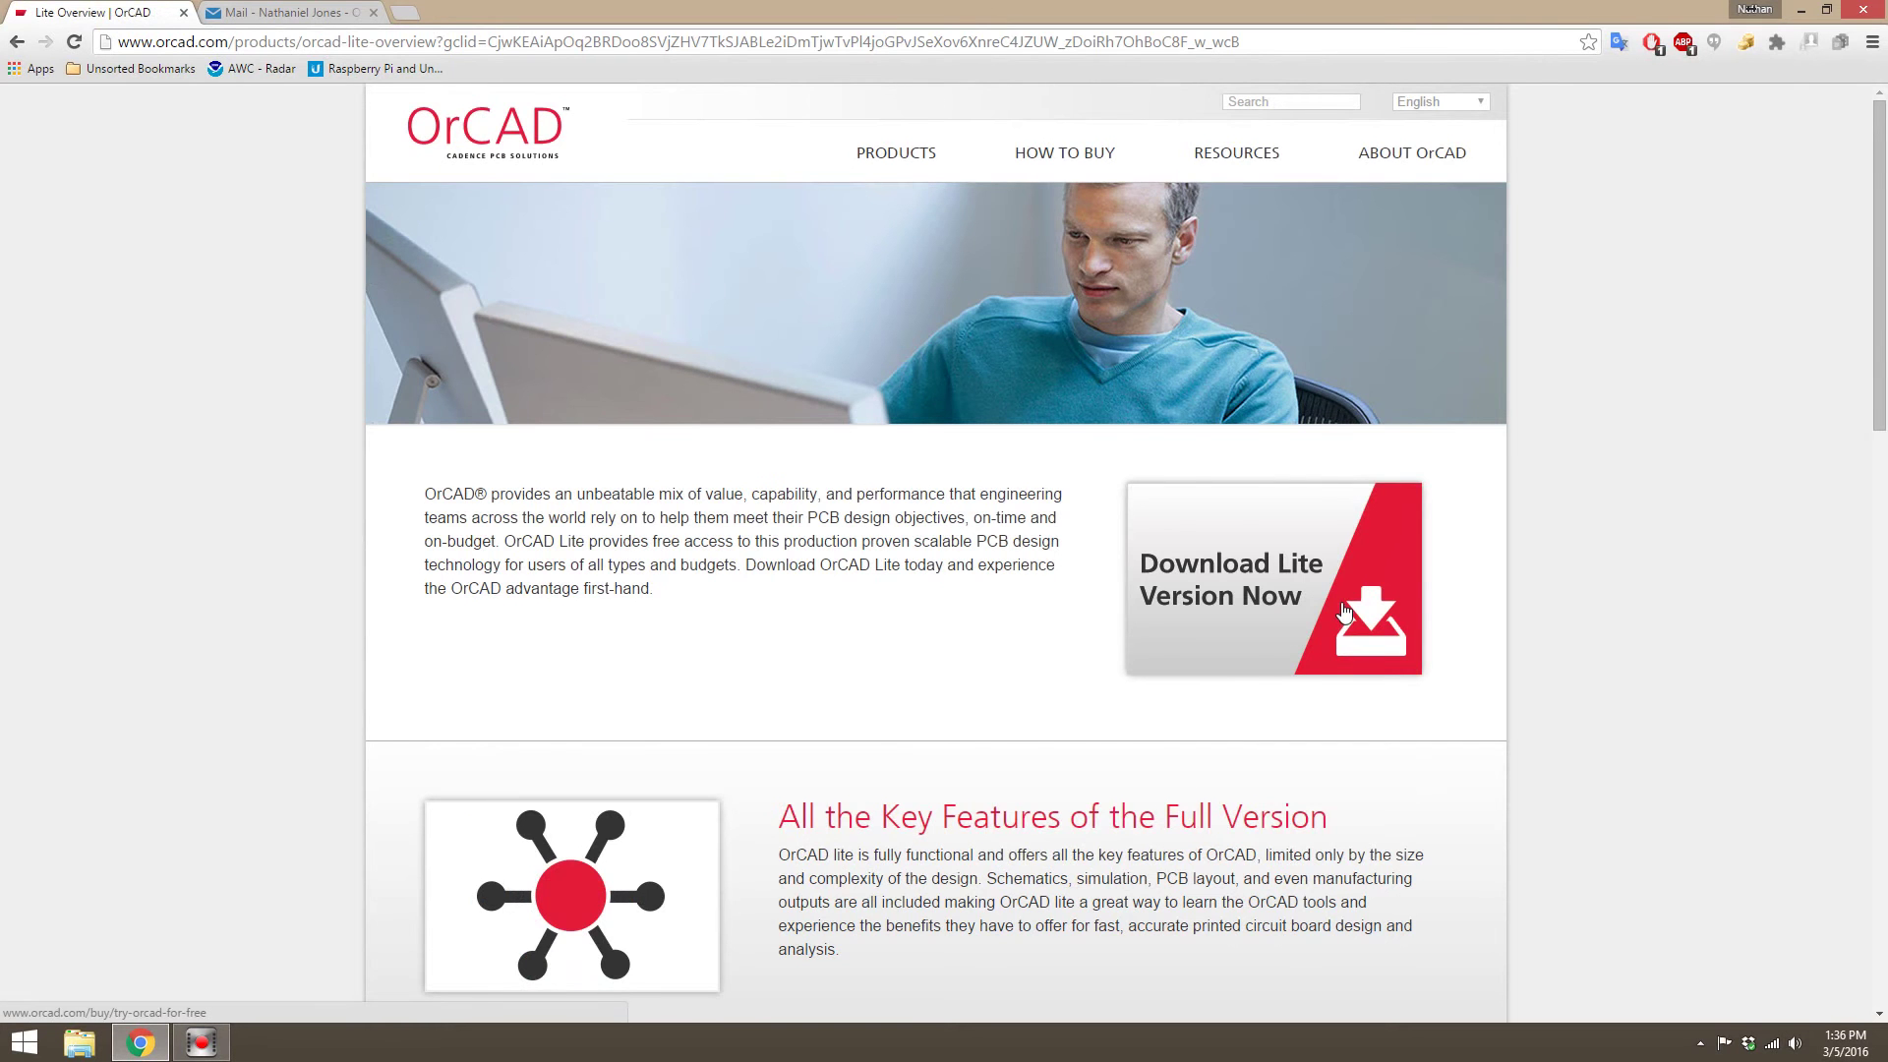
left_click(1345, 611)
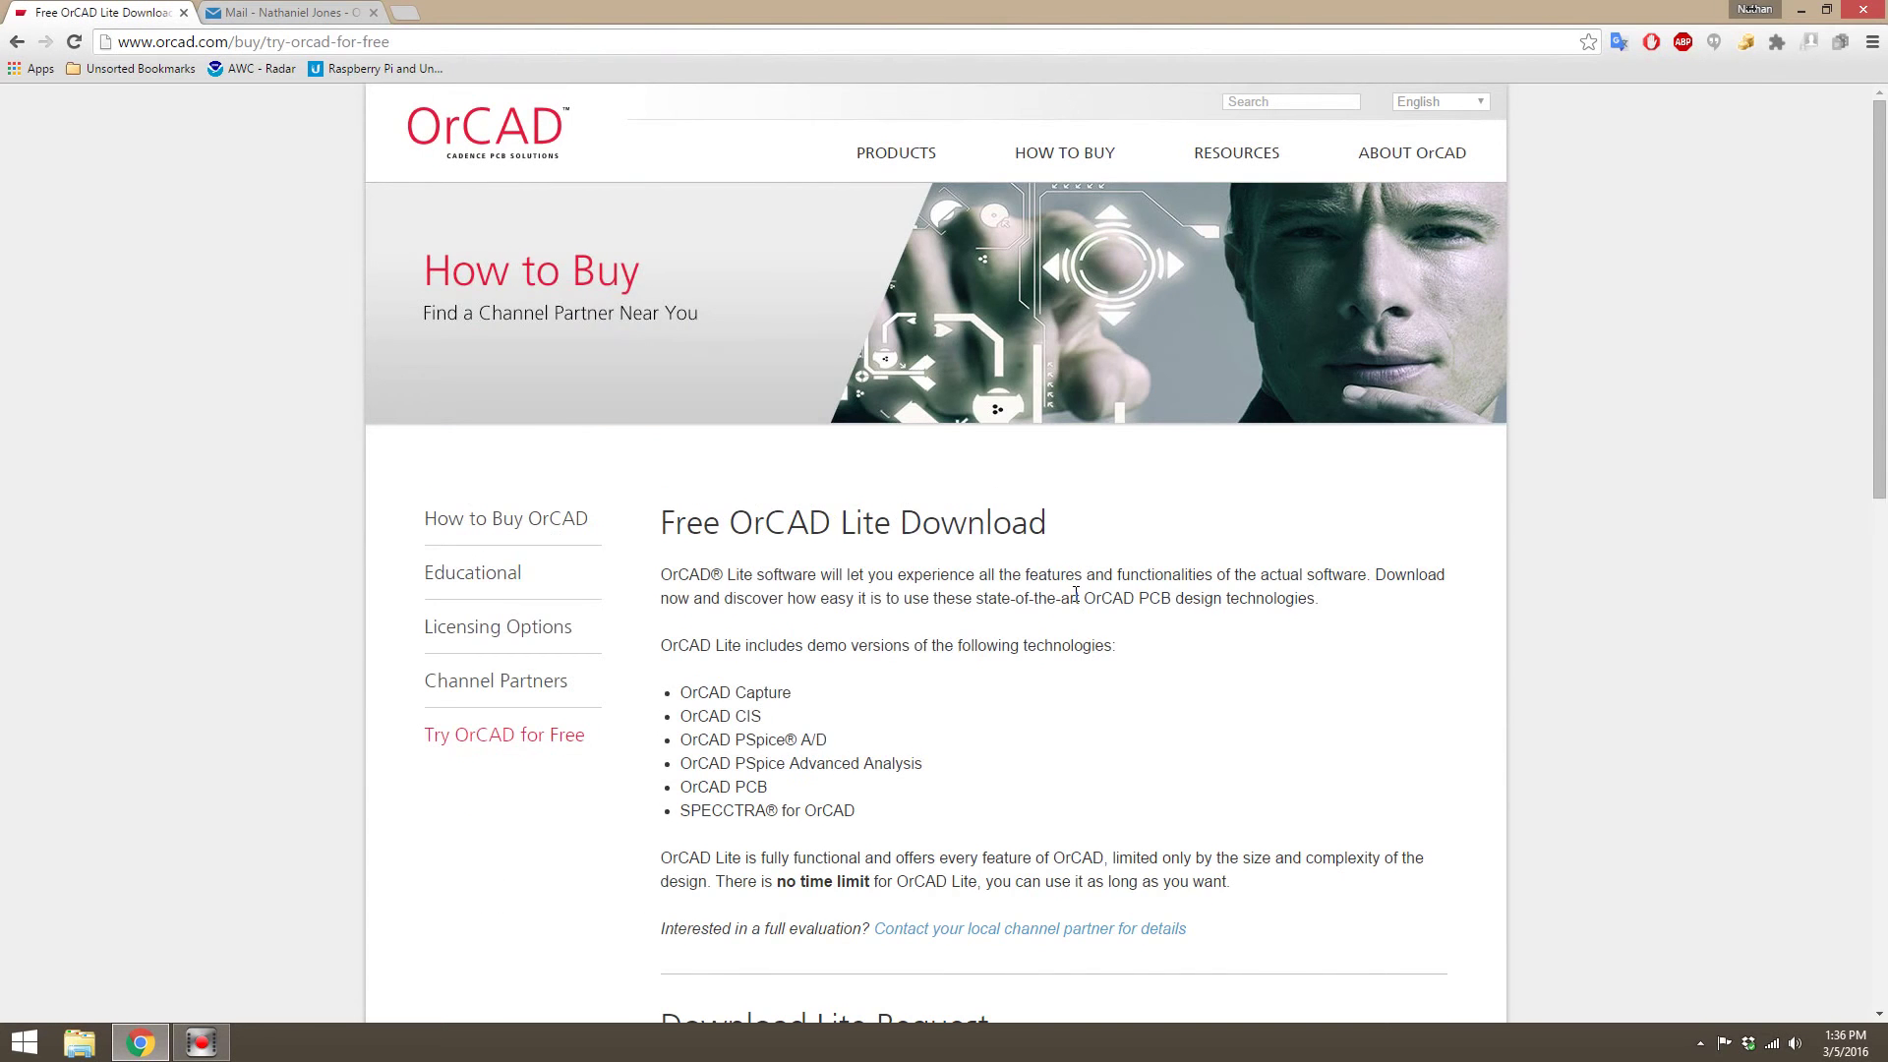
scroll(1075, 594, "down", 1)
scroll(1074, 590, "down", 4)
scroll(1072, 588, "down", 2)
scroll(1070, 585, "down", 1)
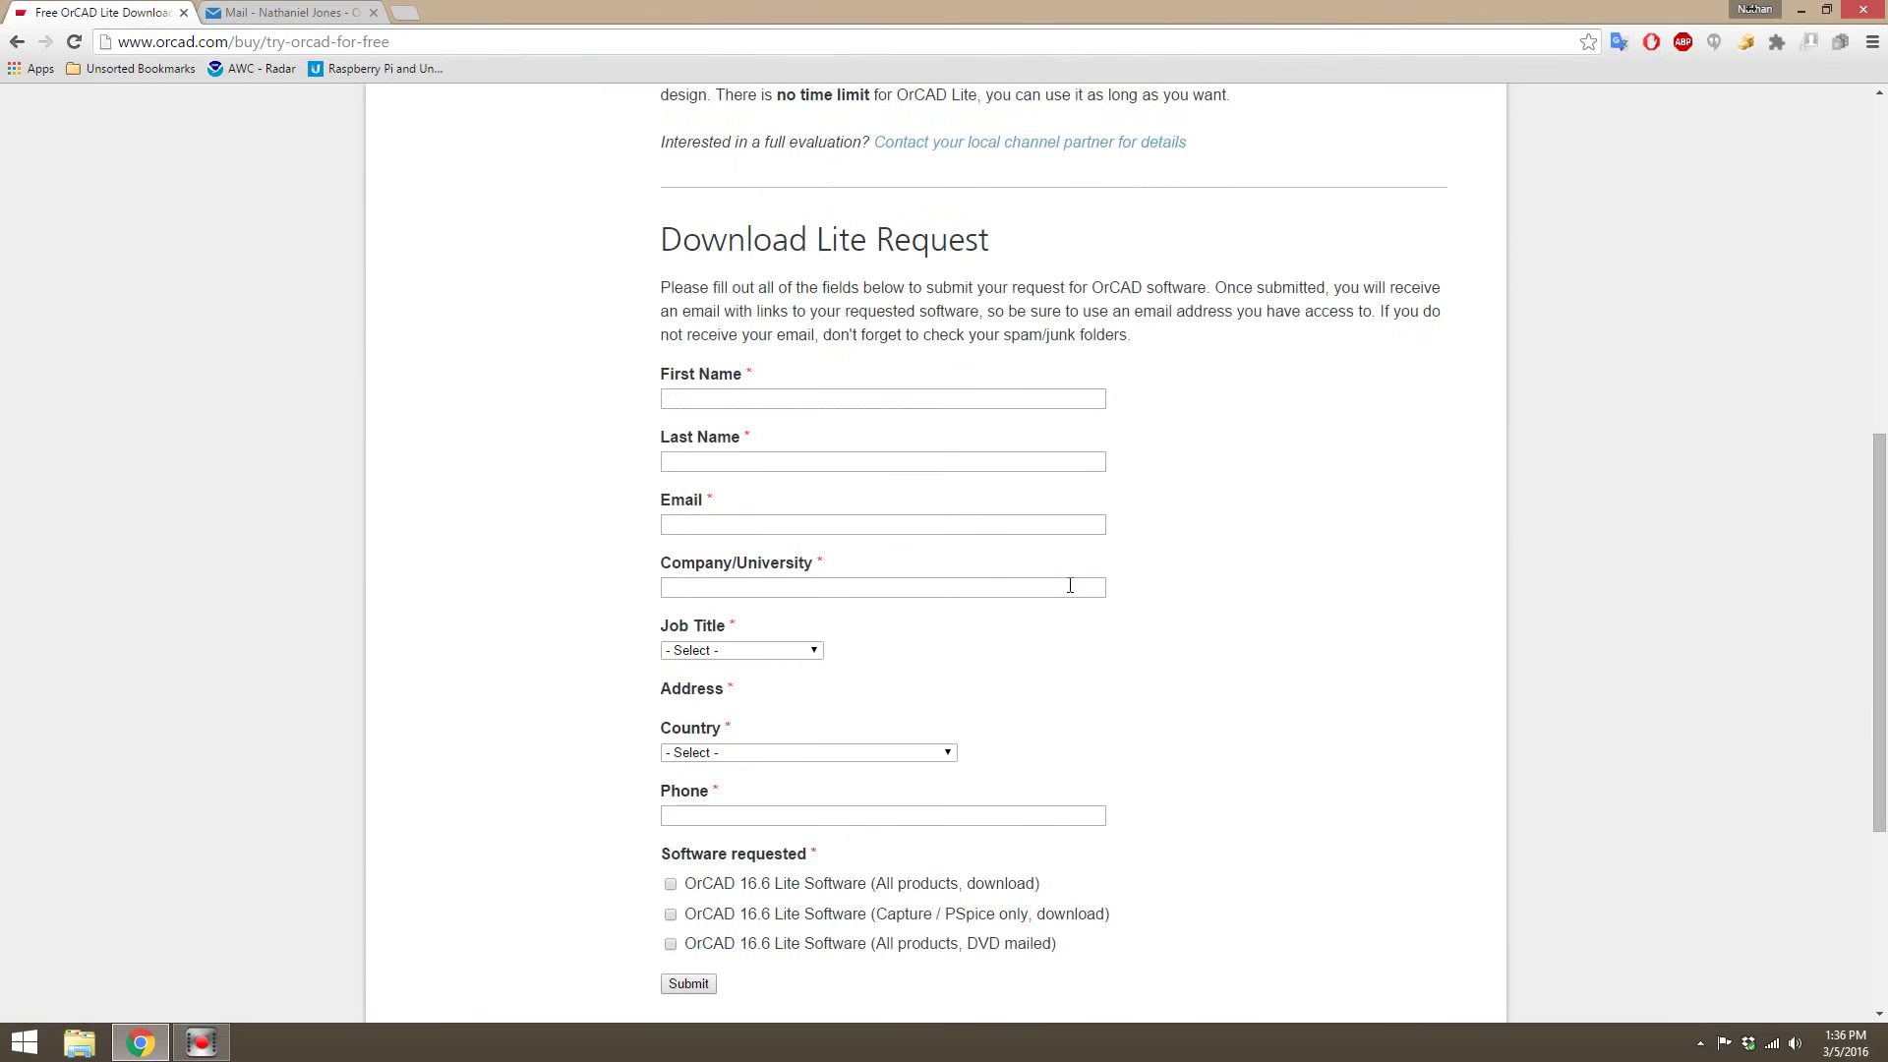
scroll(1117, 557, "down", 1)
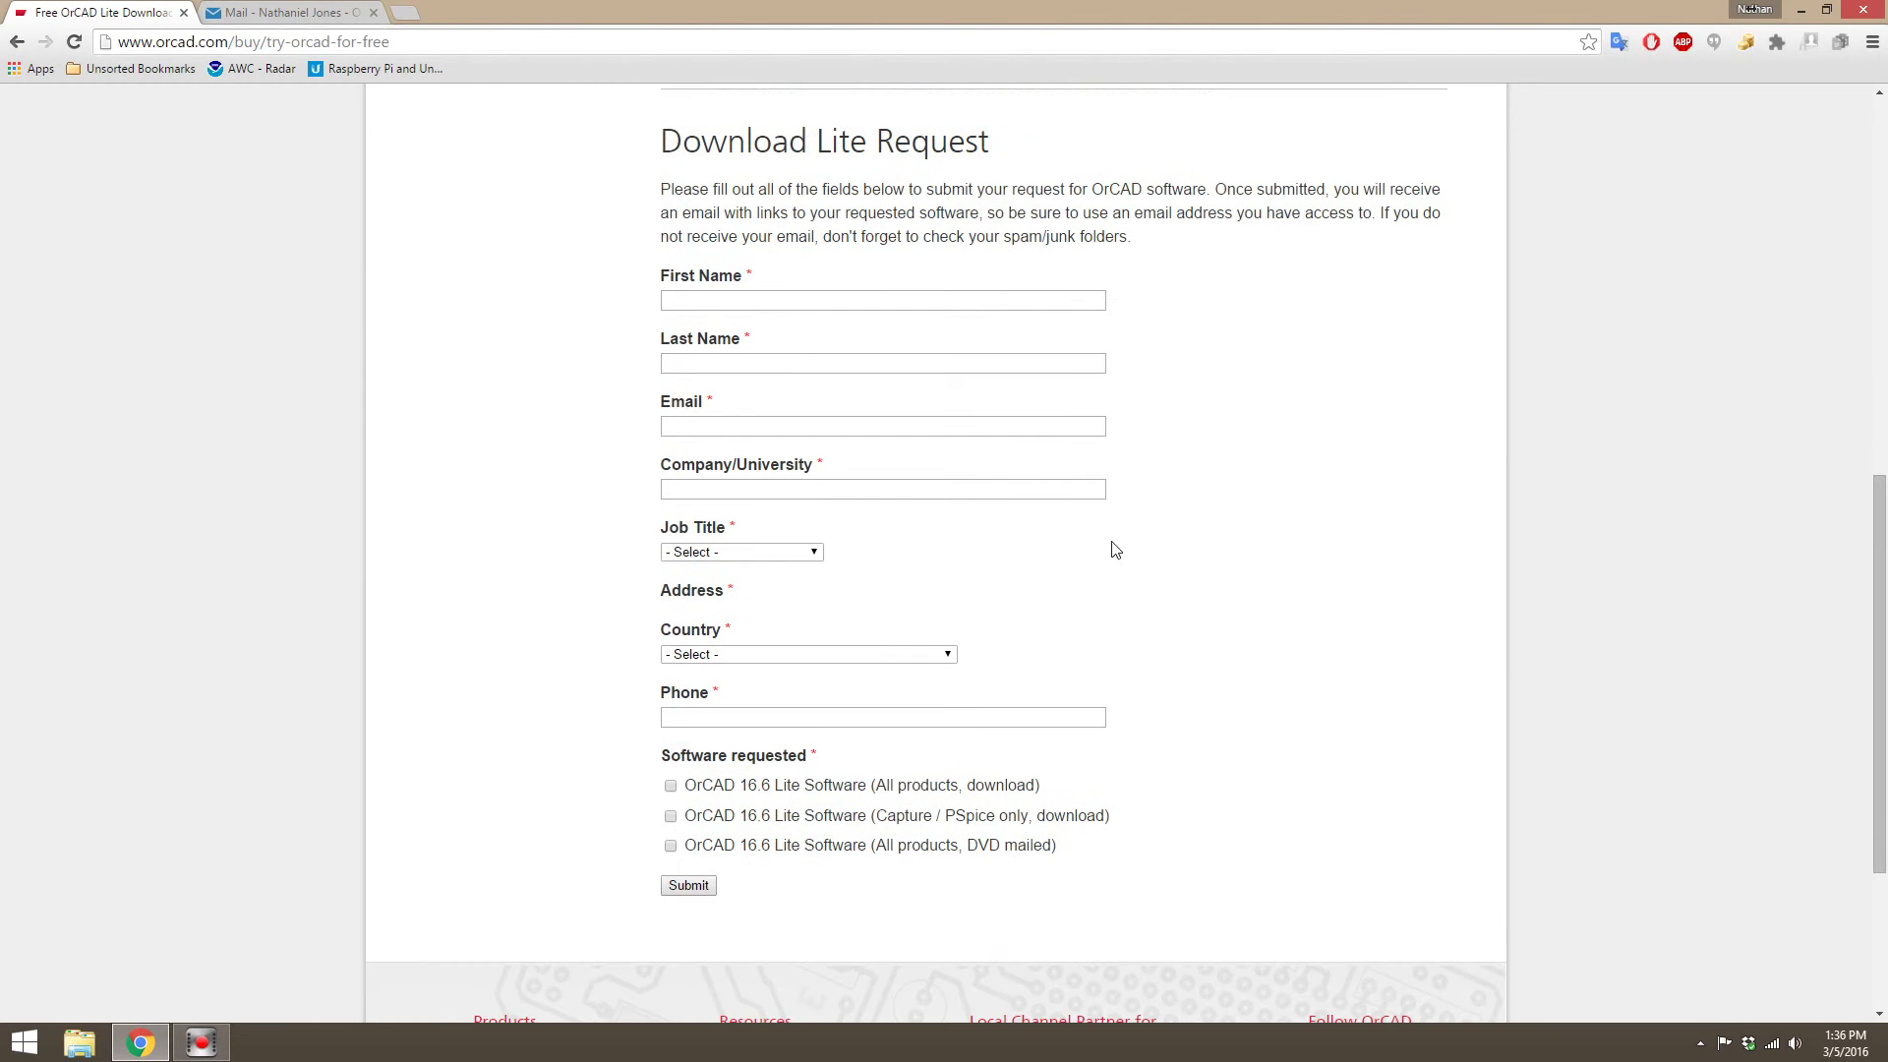
scroll(1083, 516, "down", 1)
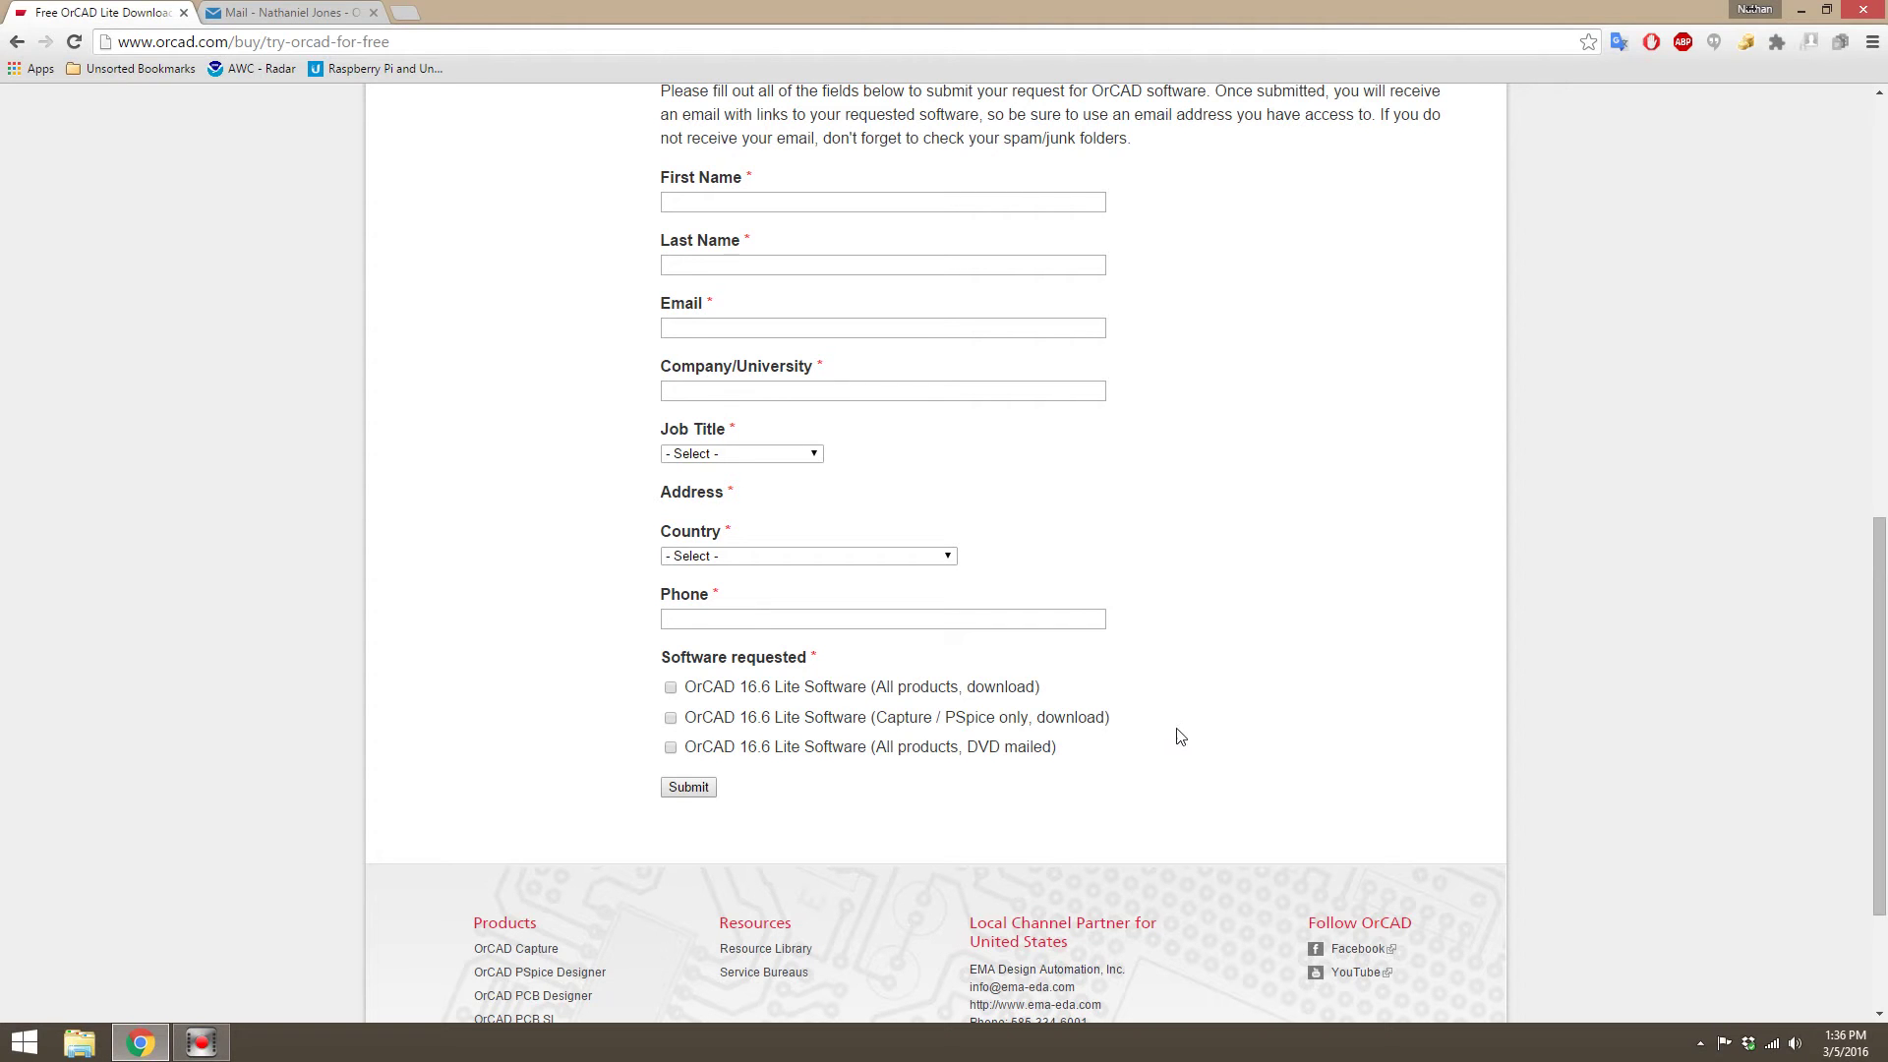
- Note the Capture/PSpice-only option, review the emailed download link, then minimize Chrome
left_click_drag(685, 718, 1111, 721)
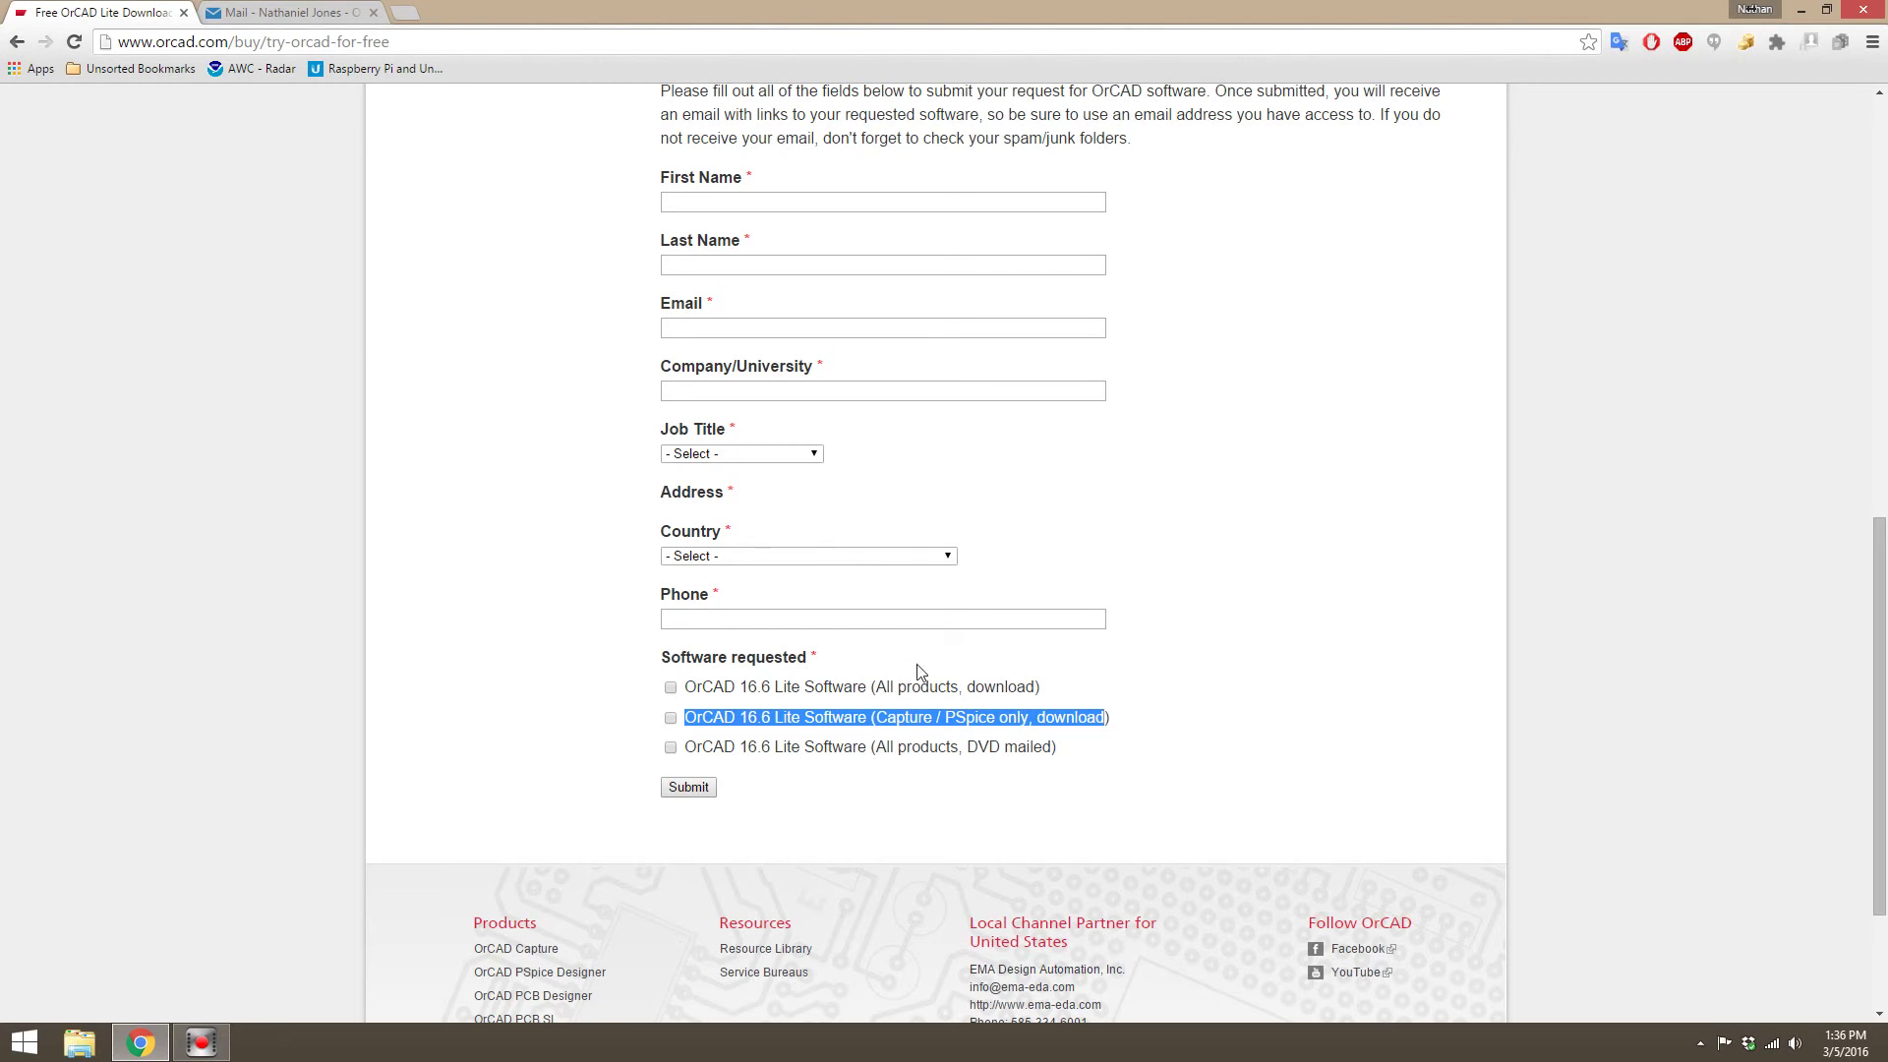
left_click(231, 10)
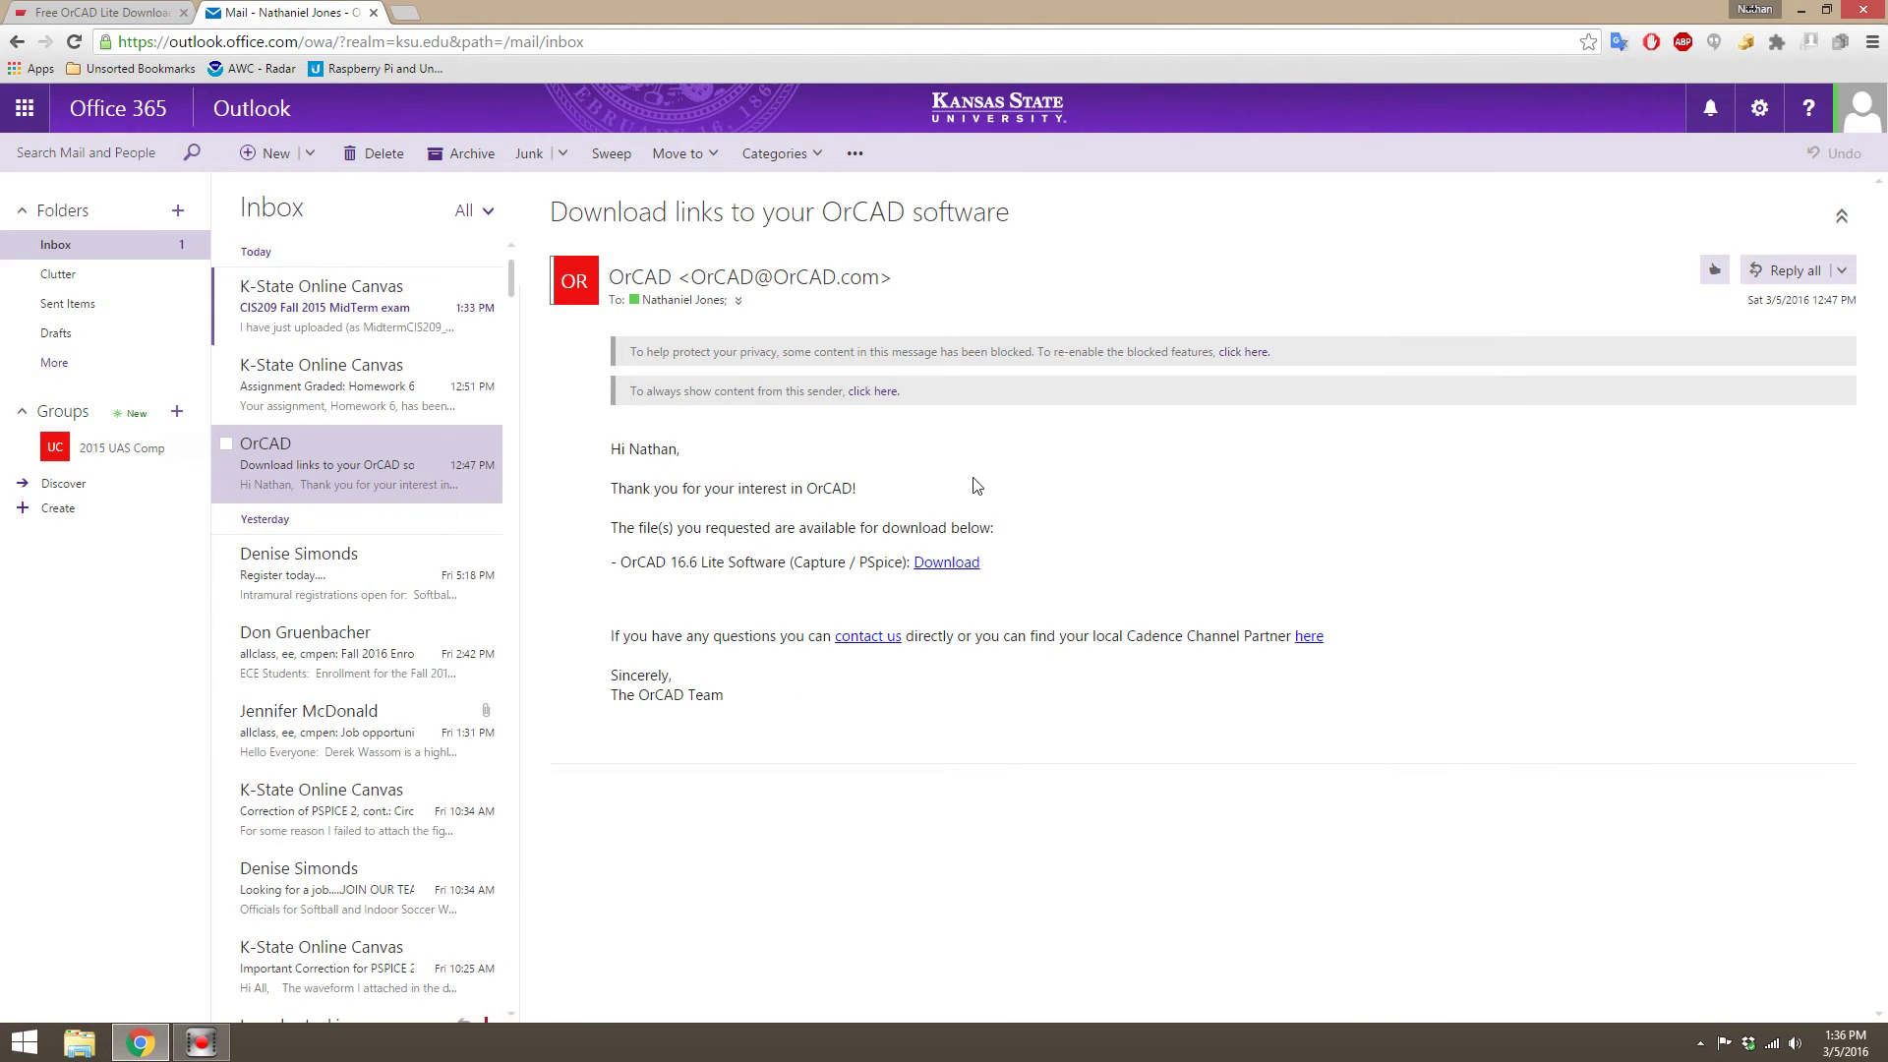
left_click(1800, 10)
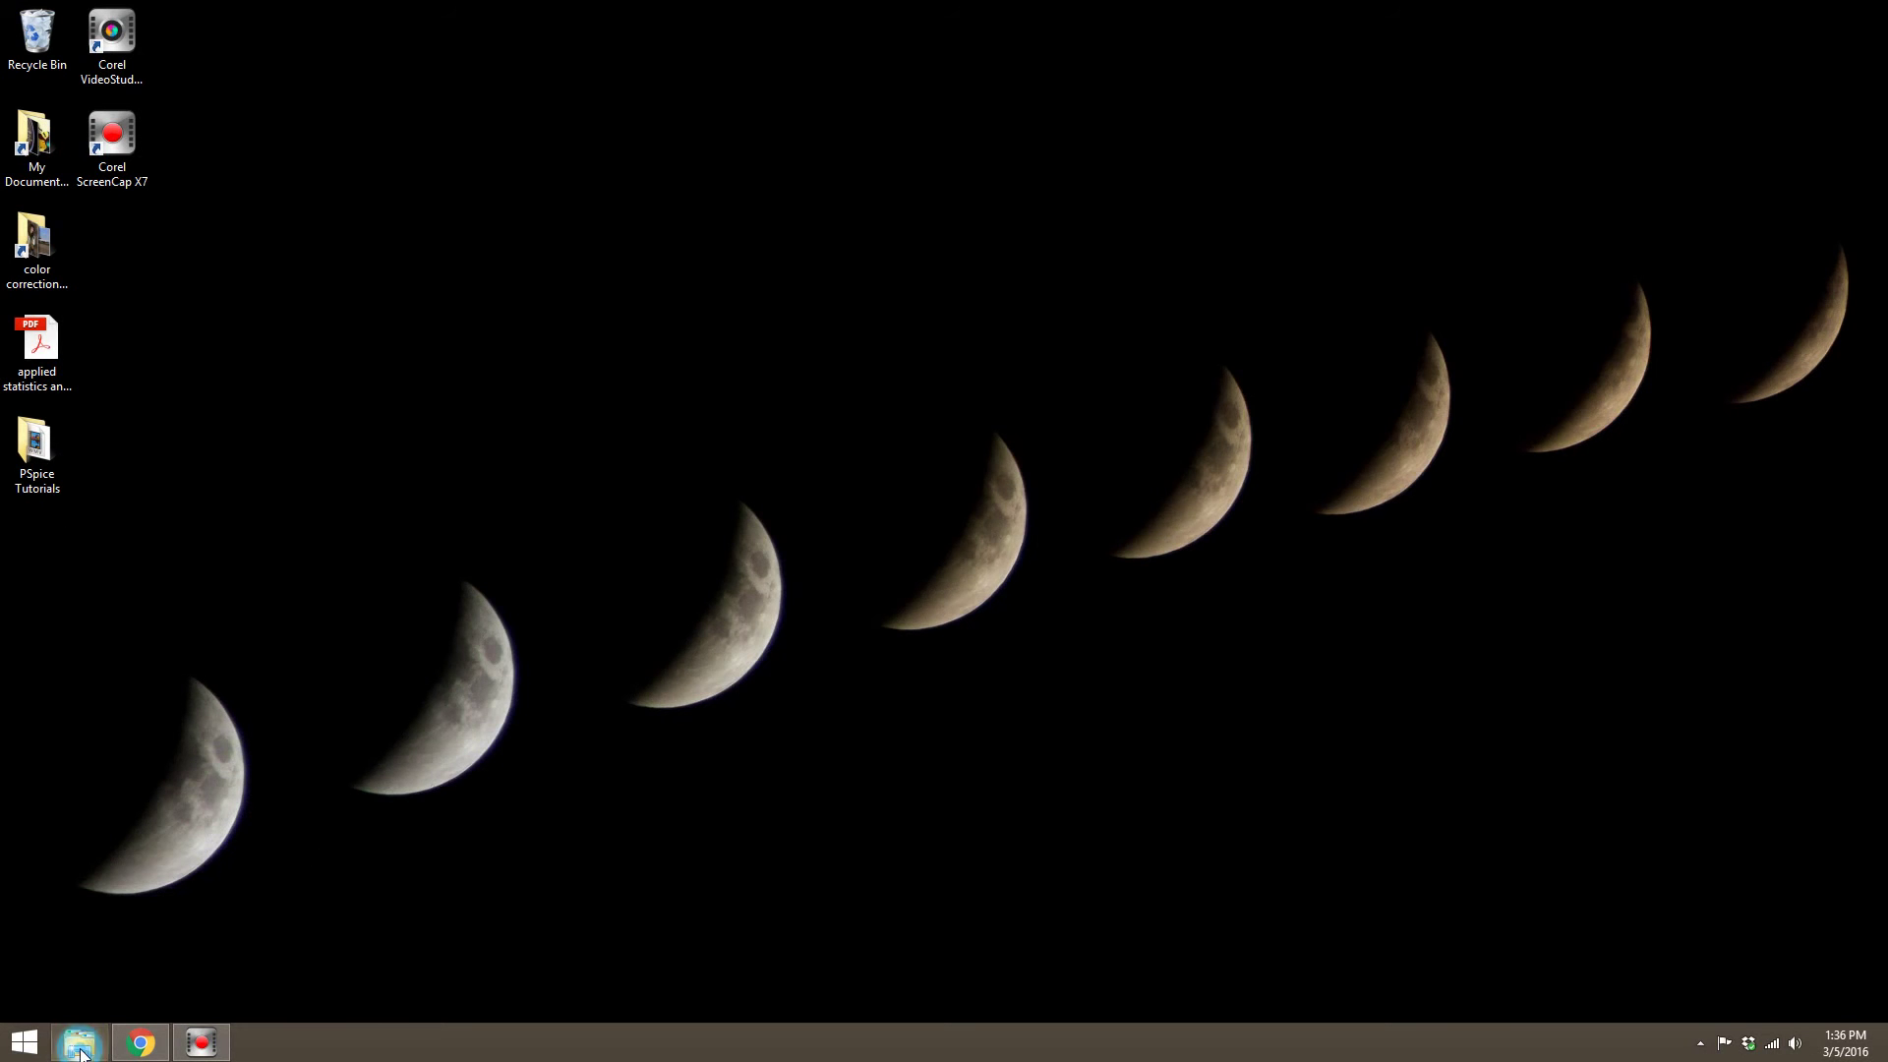
- Run OrCAD_install_lite from the Capture&PSpice folder inside the downloaded OrCAD Lite folder
left_click(78, 1042)
left_click(595, 486)
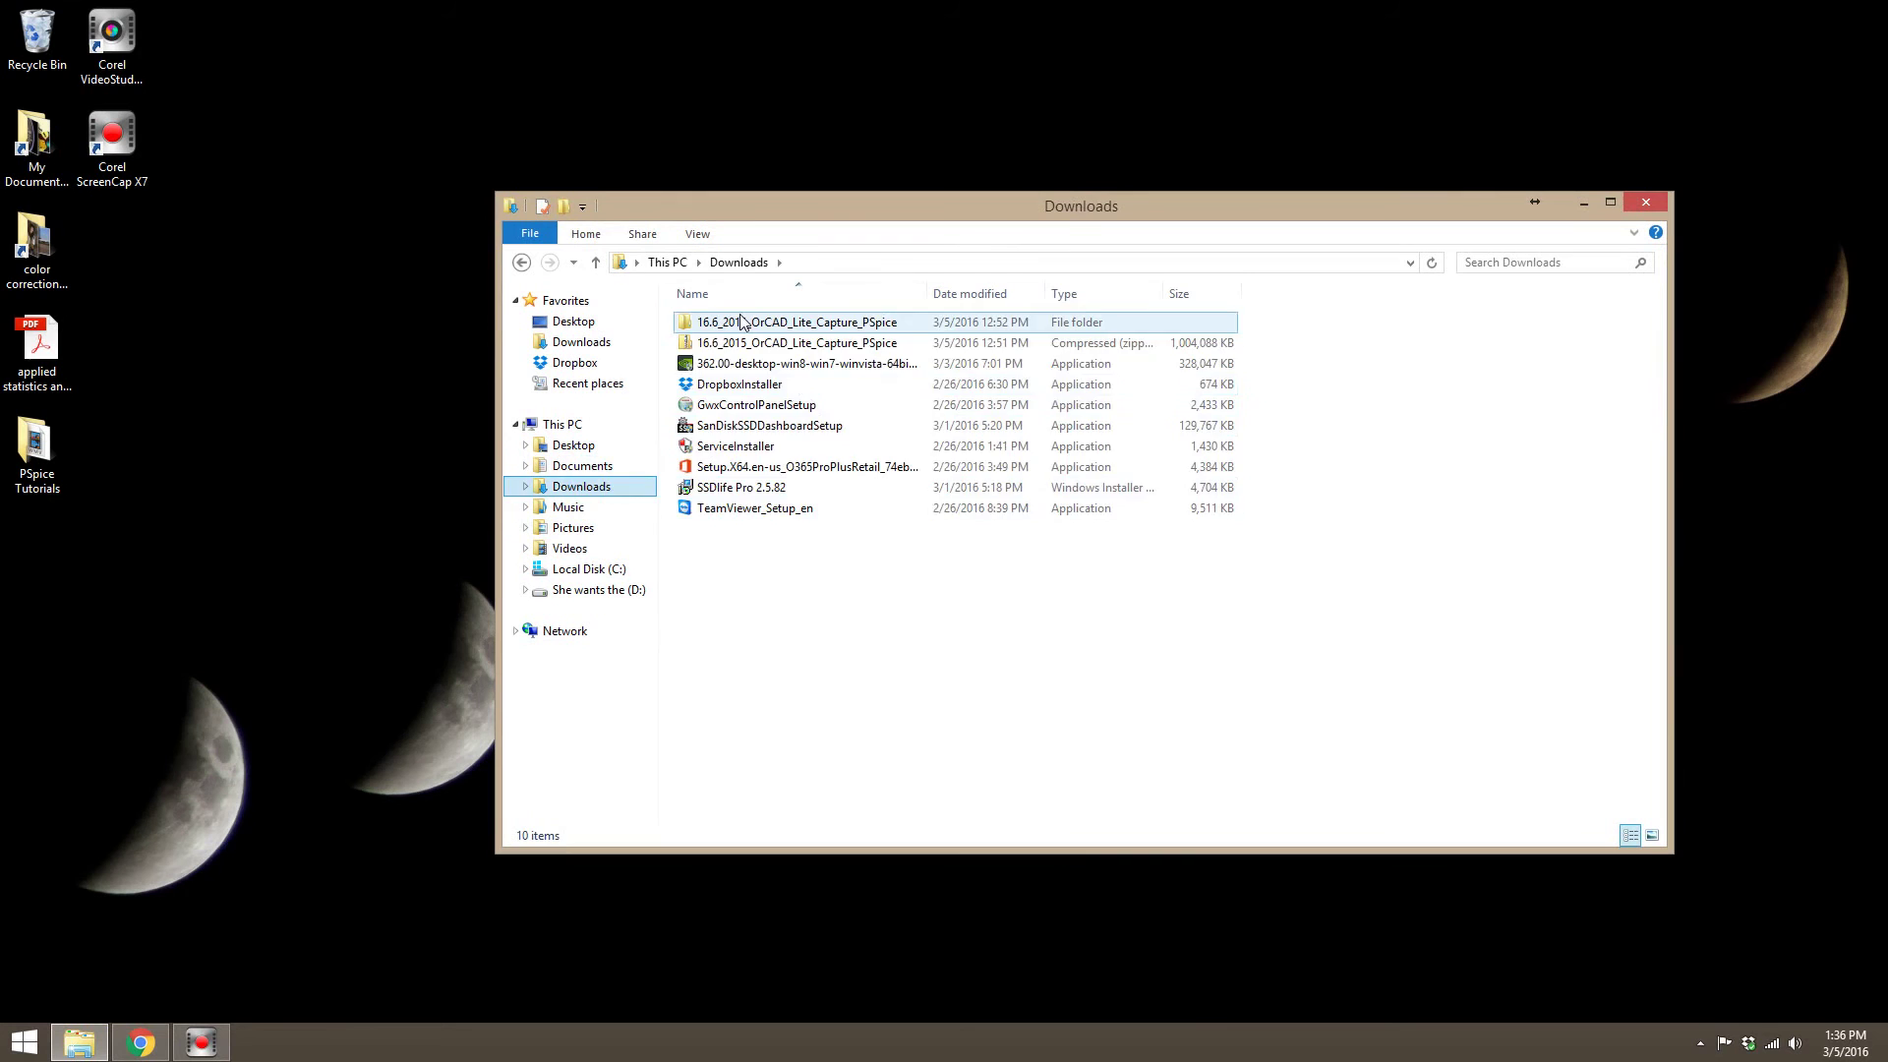
double_click(744, 323)
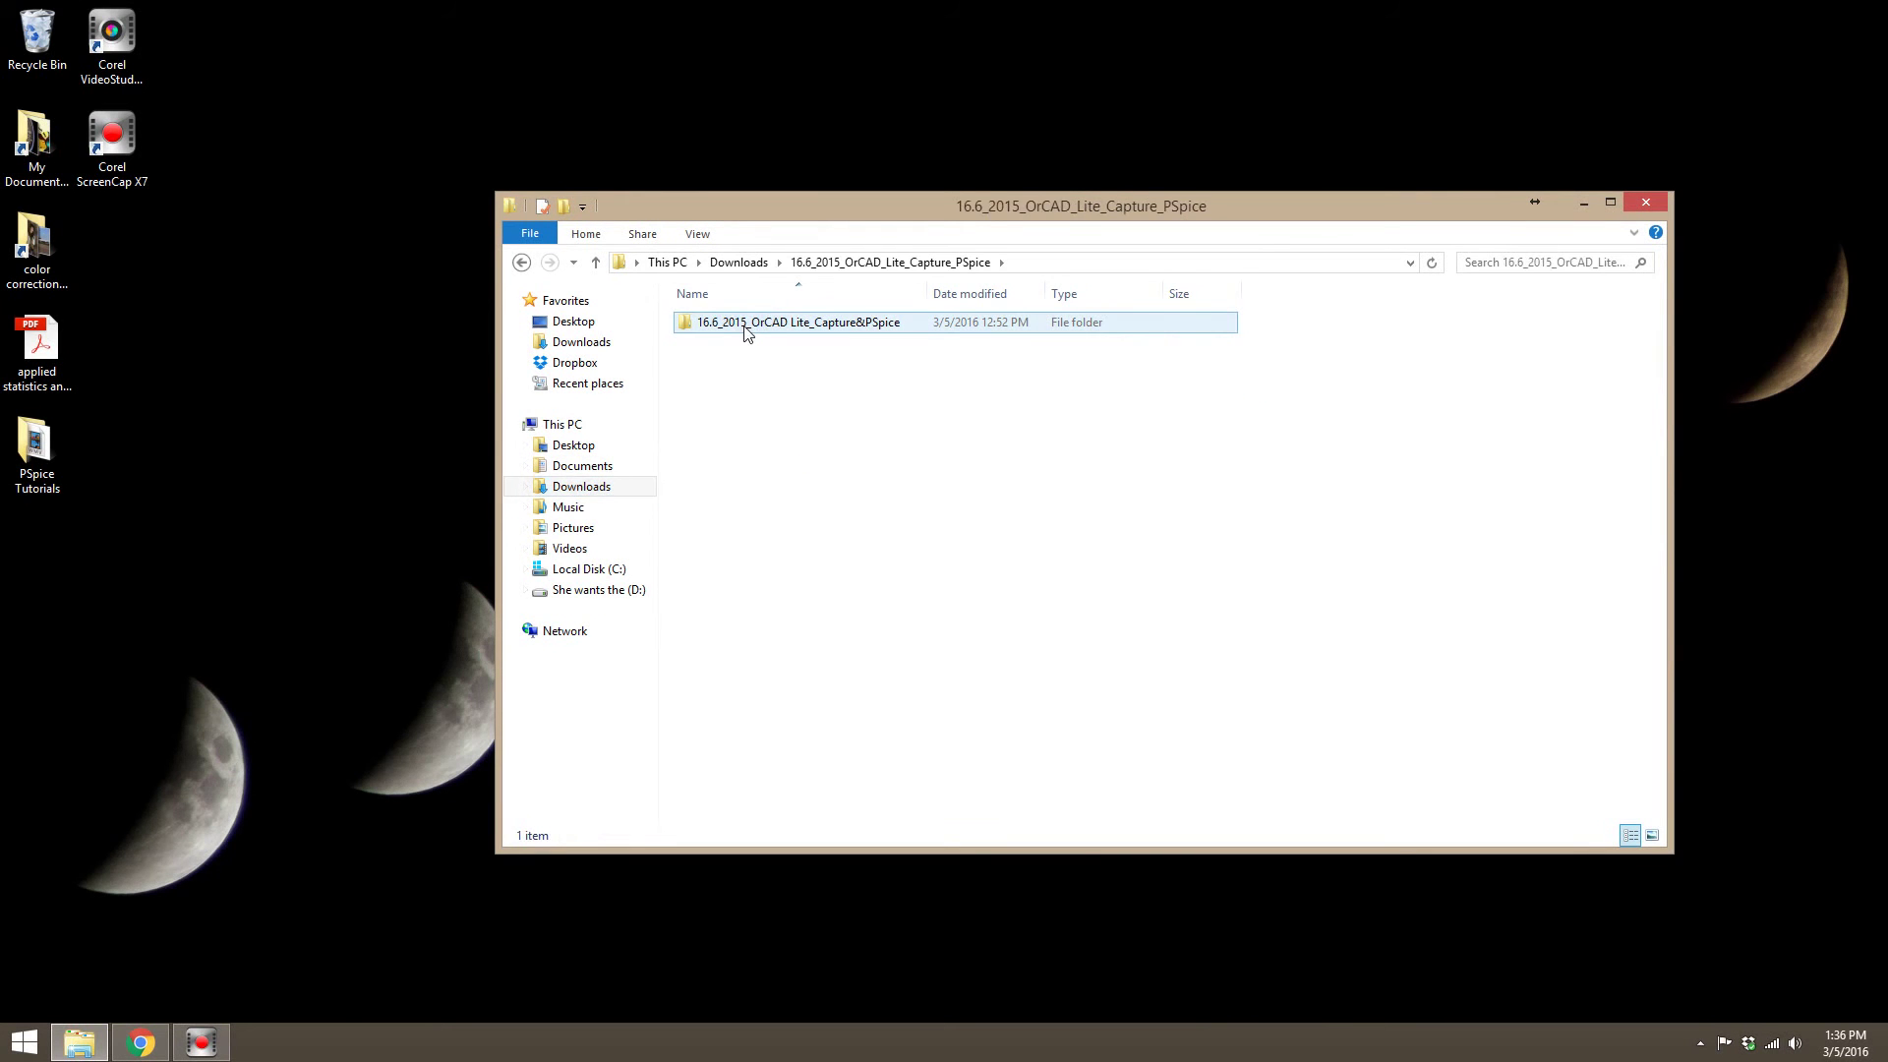
double_click(747, 327)
left_click(745, 328)
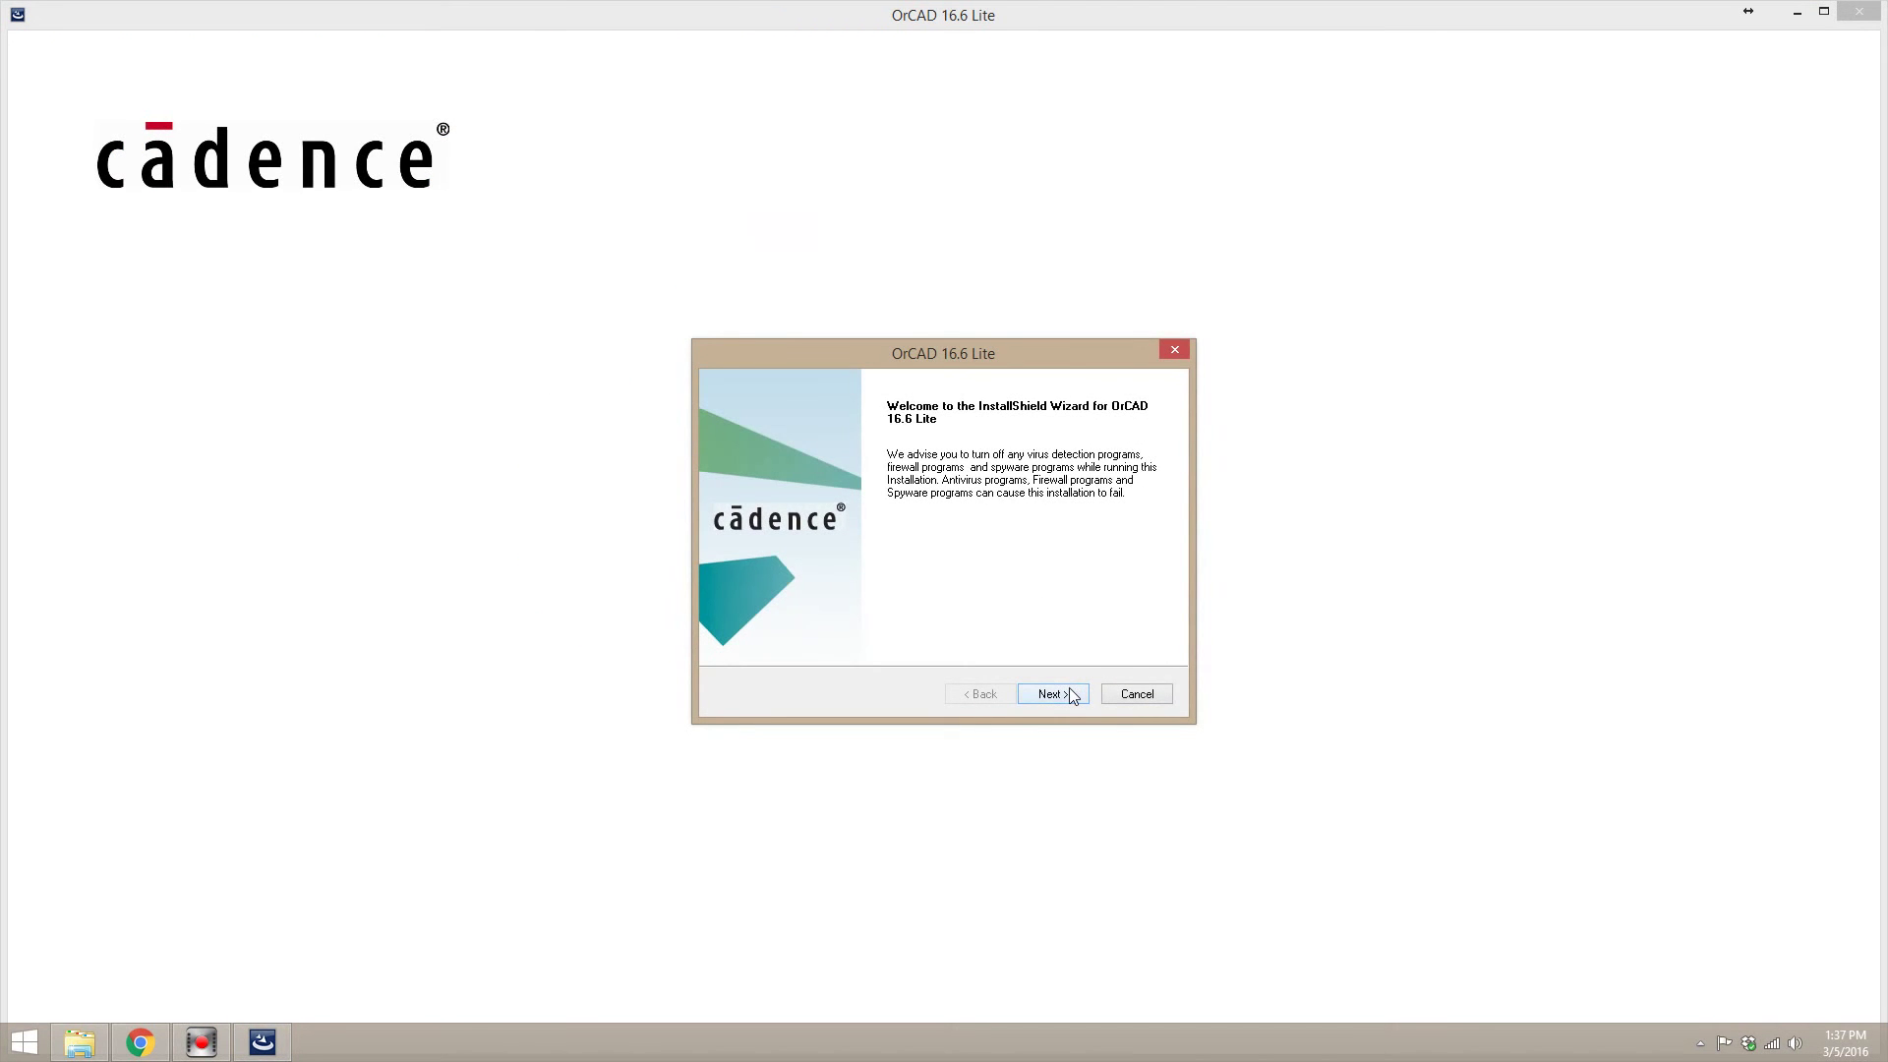
- Accept the license and keep the all-users setup and default C:\OrCAD destination
left_click(1072, 695)
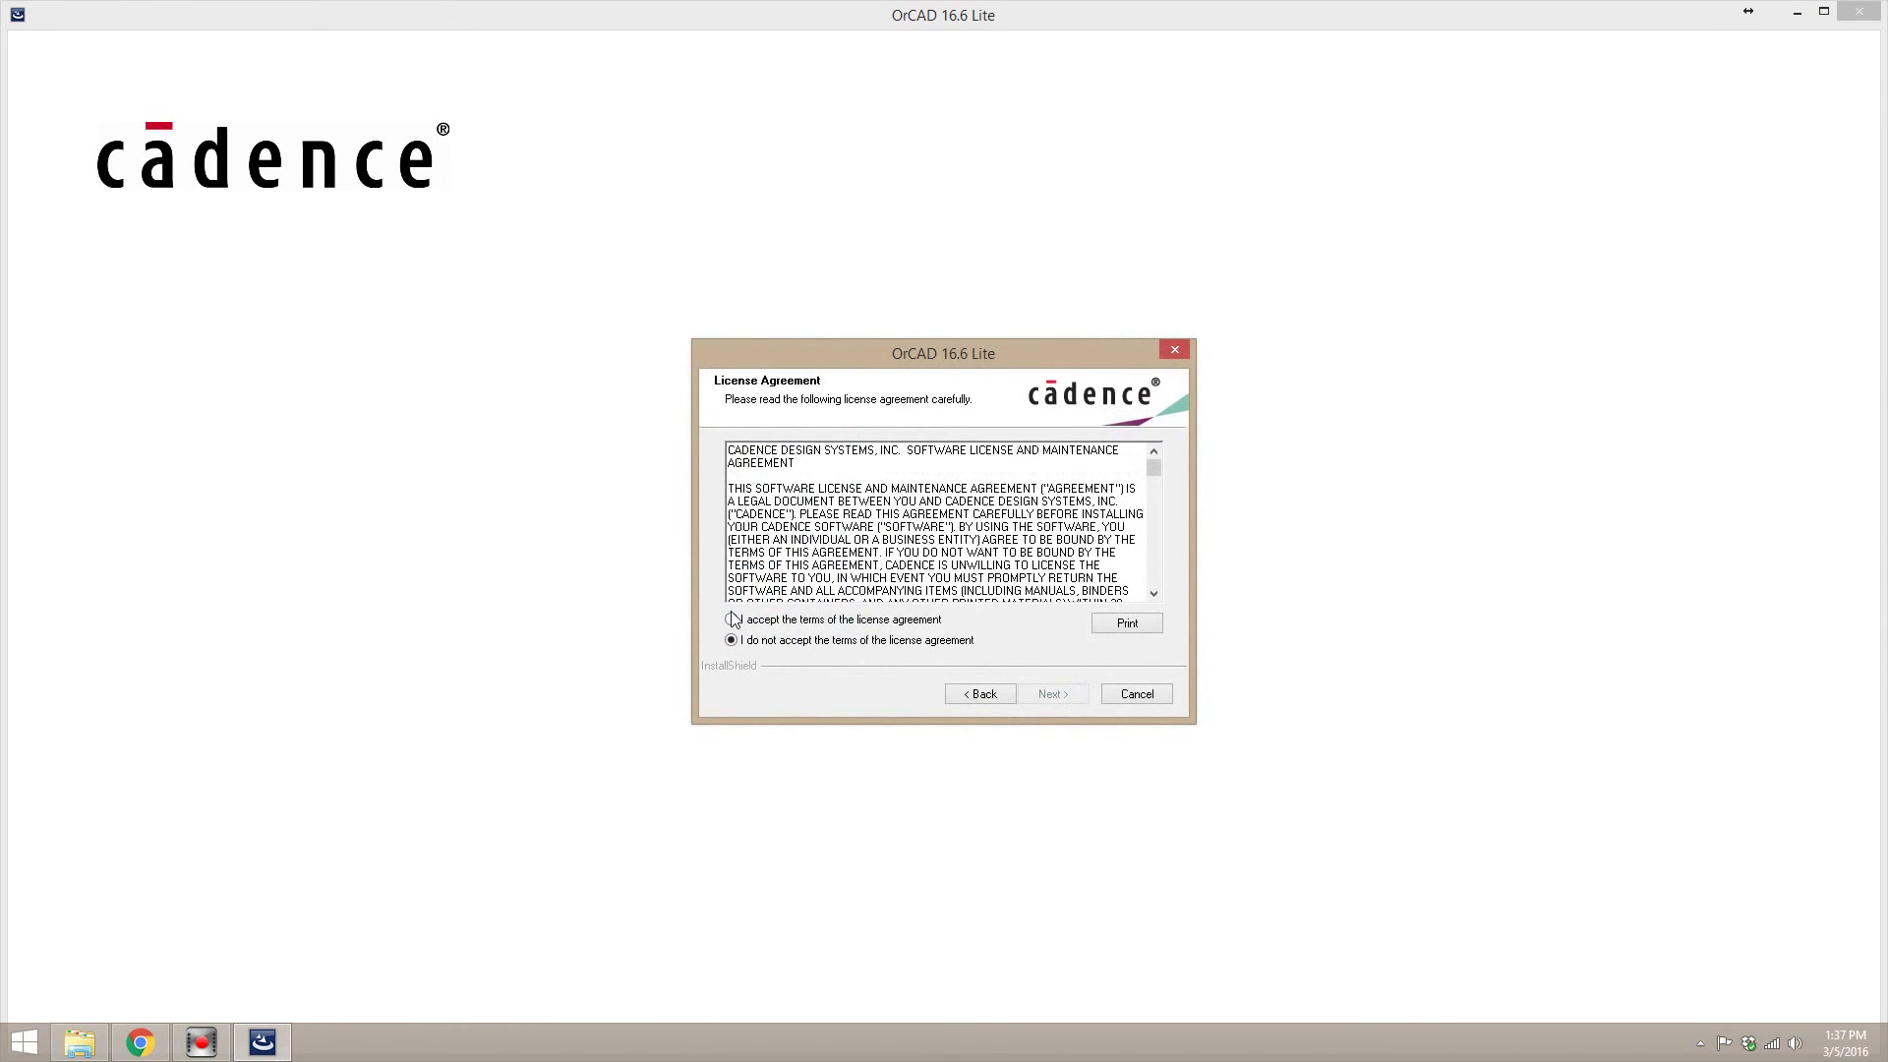
left_click(731, 620)
left_click(1043, 701)
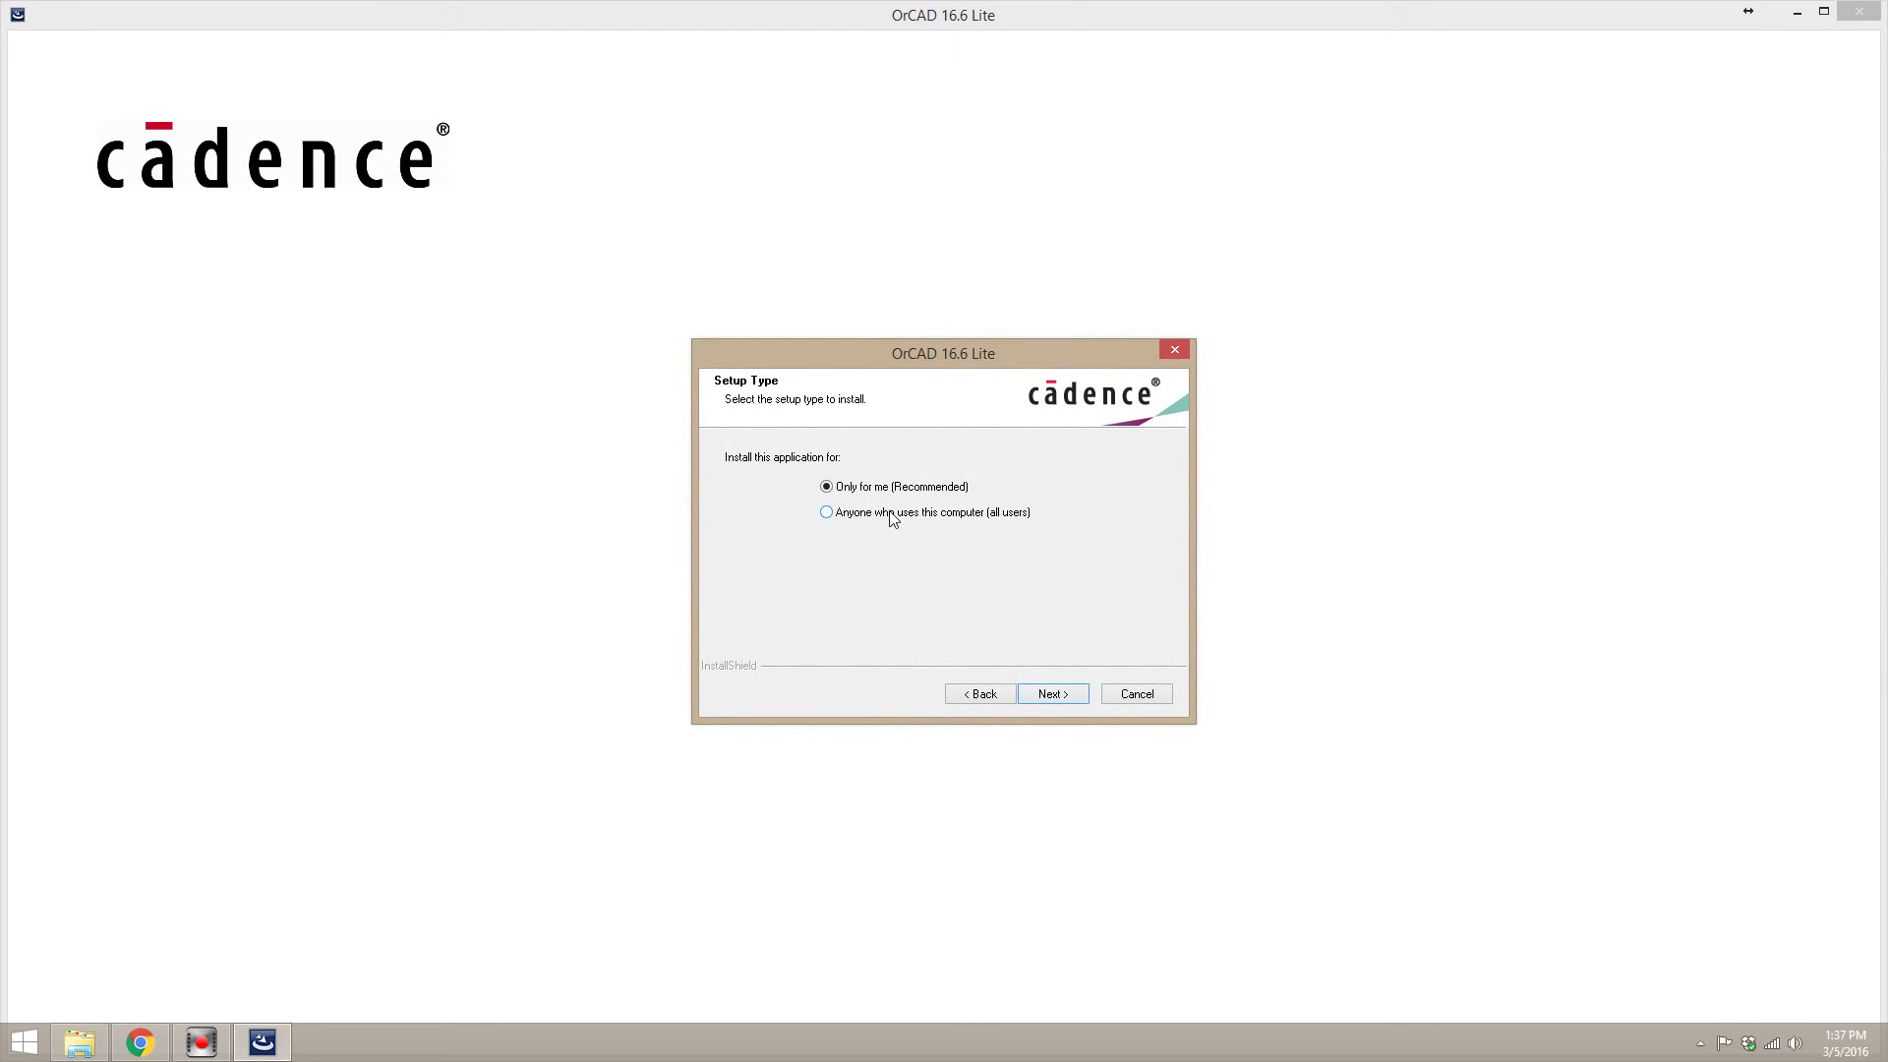
left_click(1051, 694)
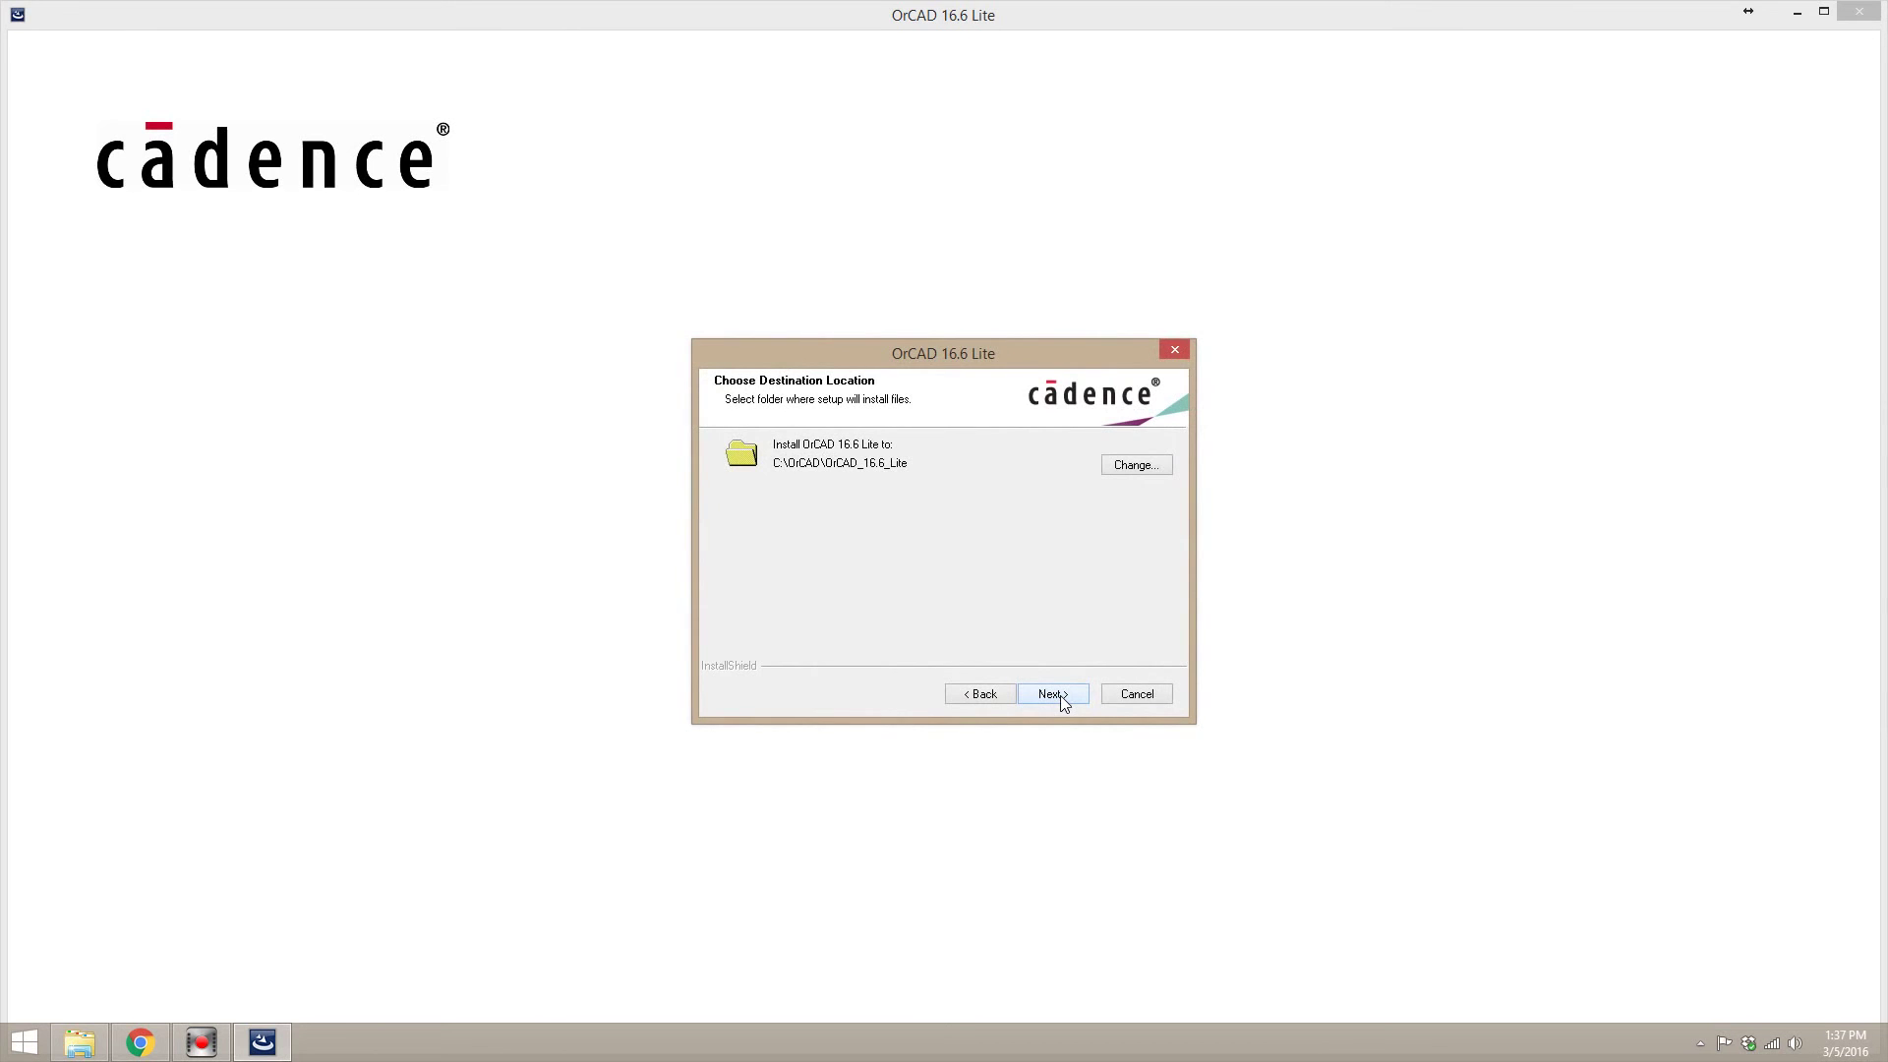
left_click(1061, 697)
left_click(1061, 695)
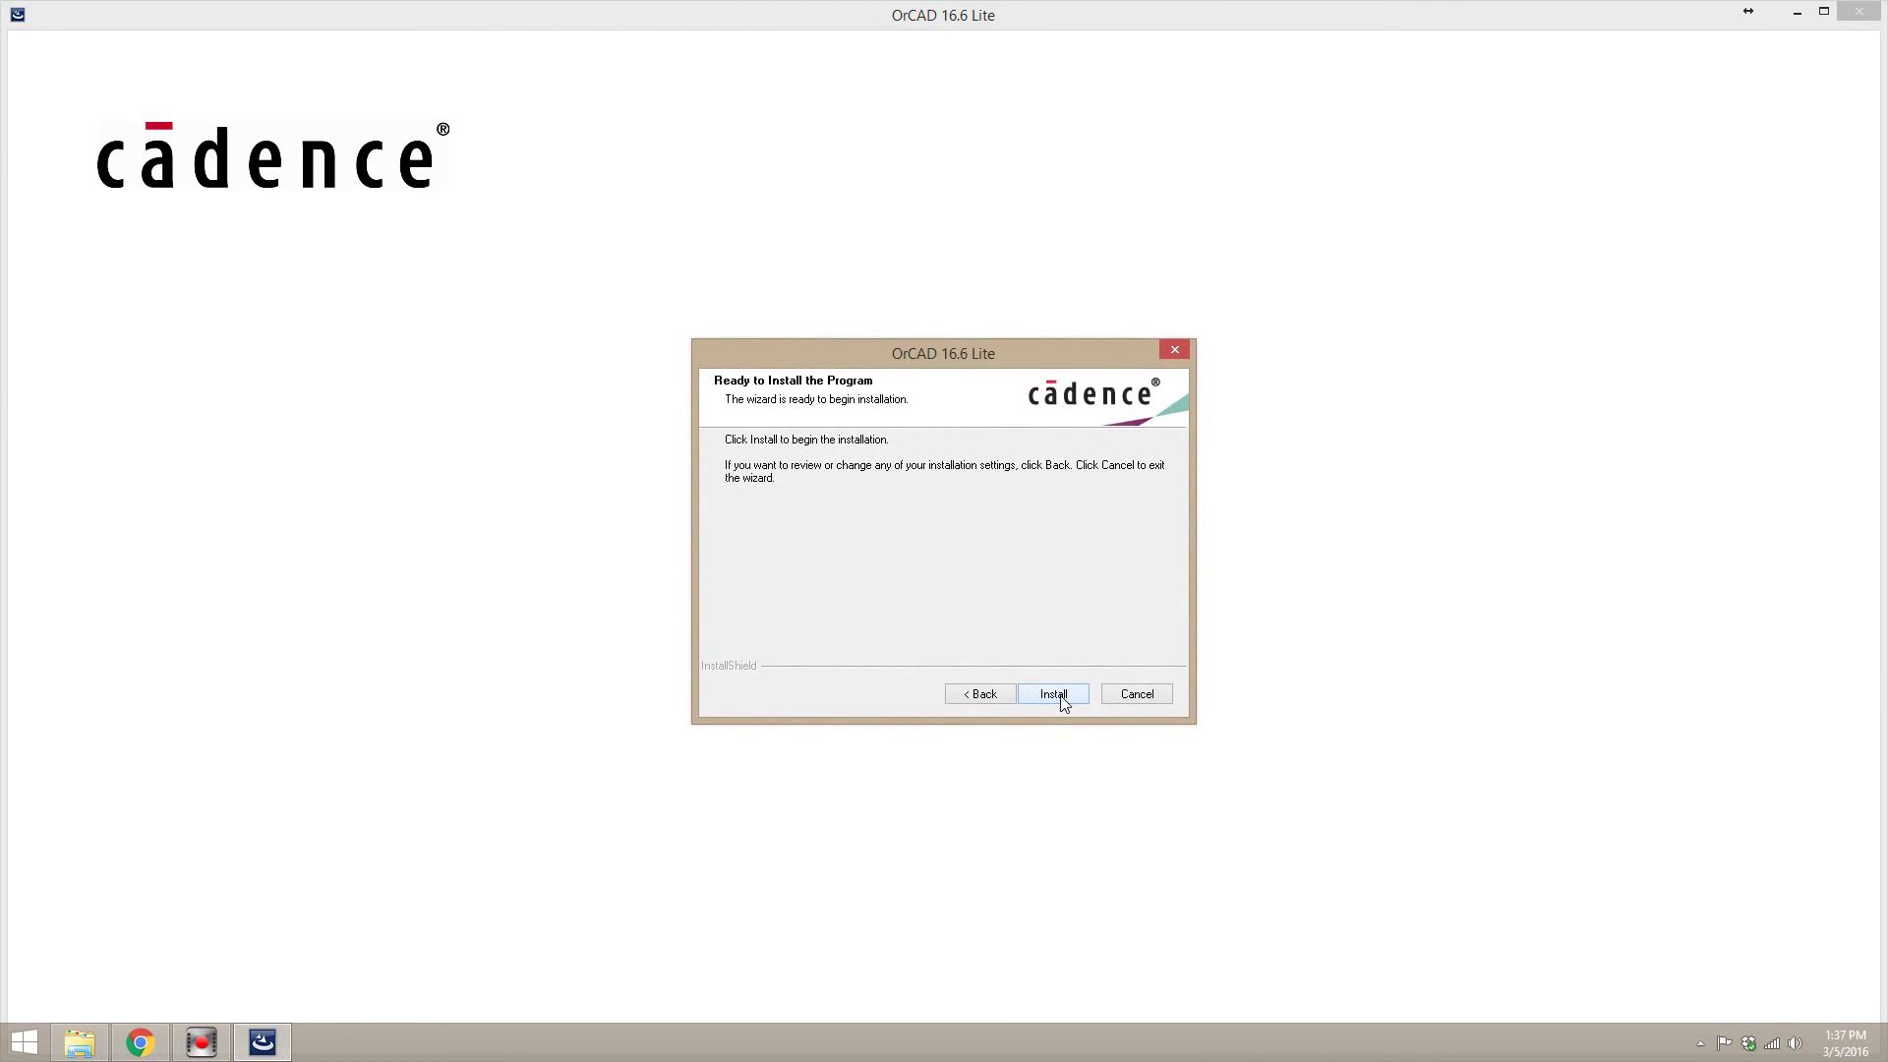
- Start the OrCAD 16.6 Lite installation and let it finish copying files
left_click(1054, 695)
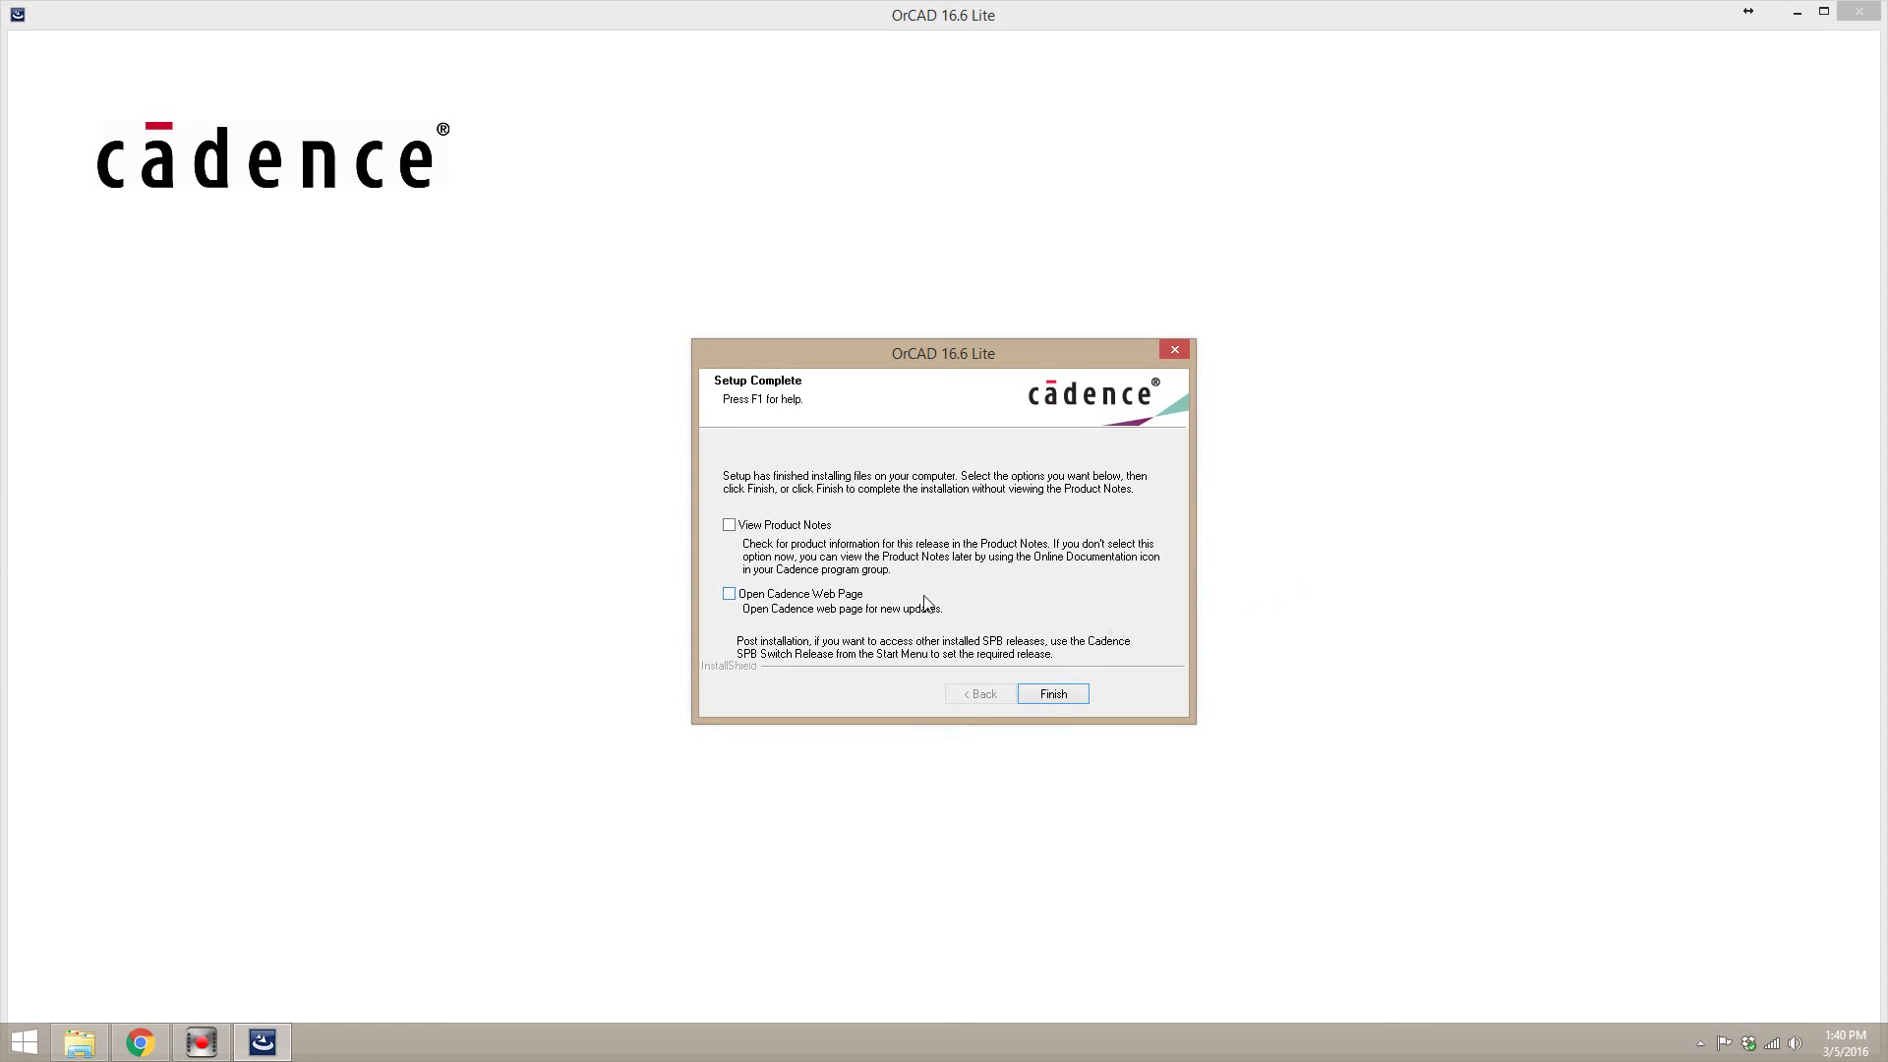
- Finish the setup wizard with both options unchecked and close the installer folder window
left_click(1056, 698)
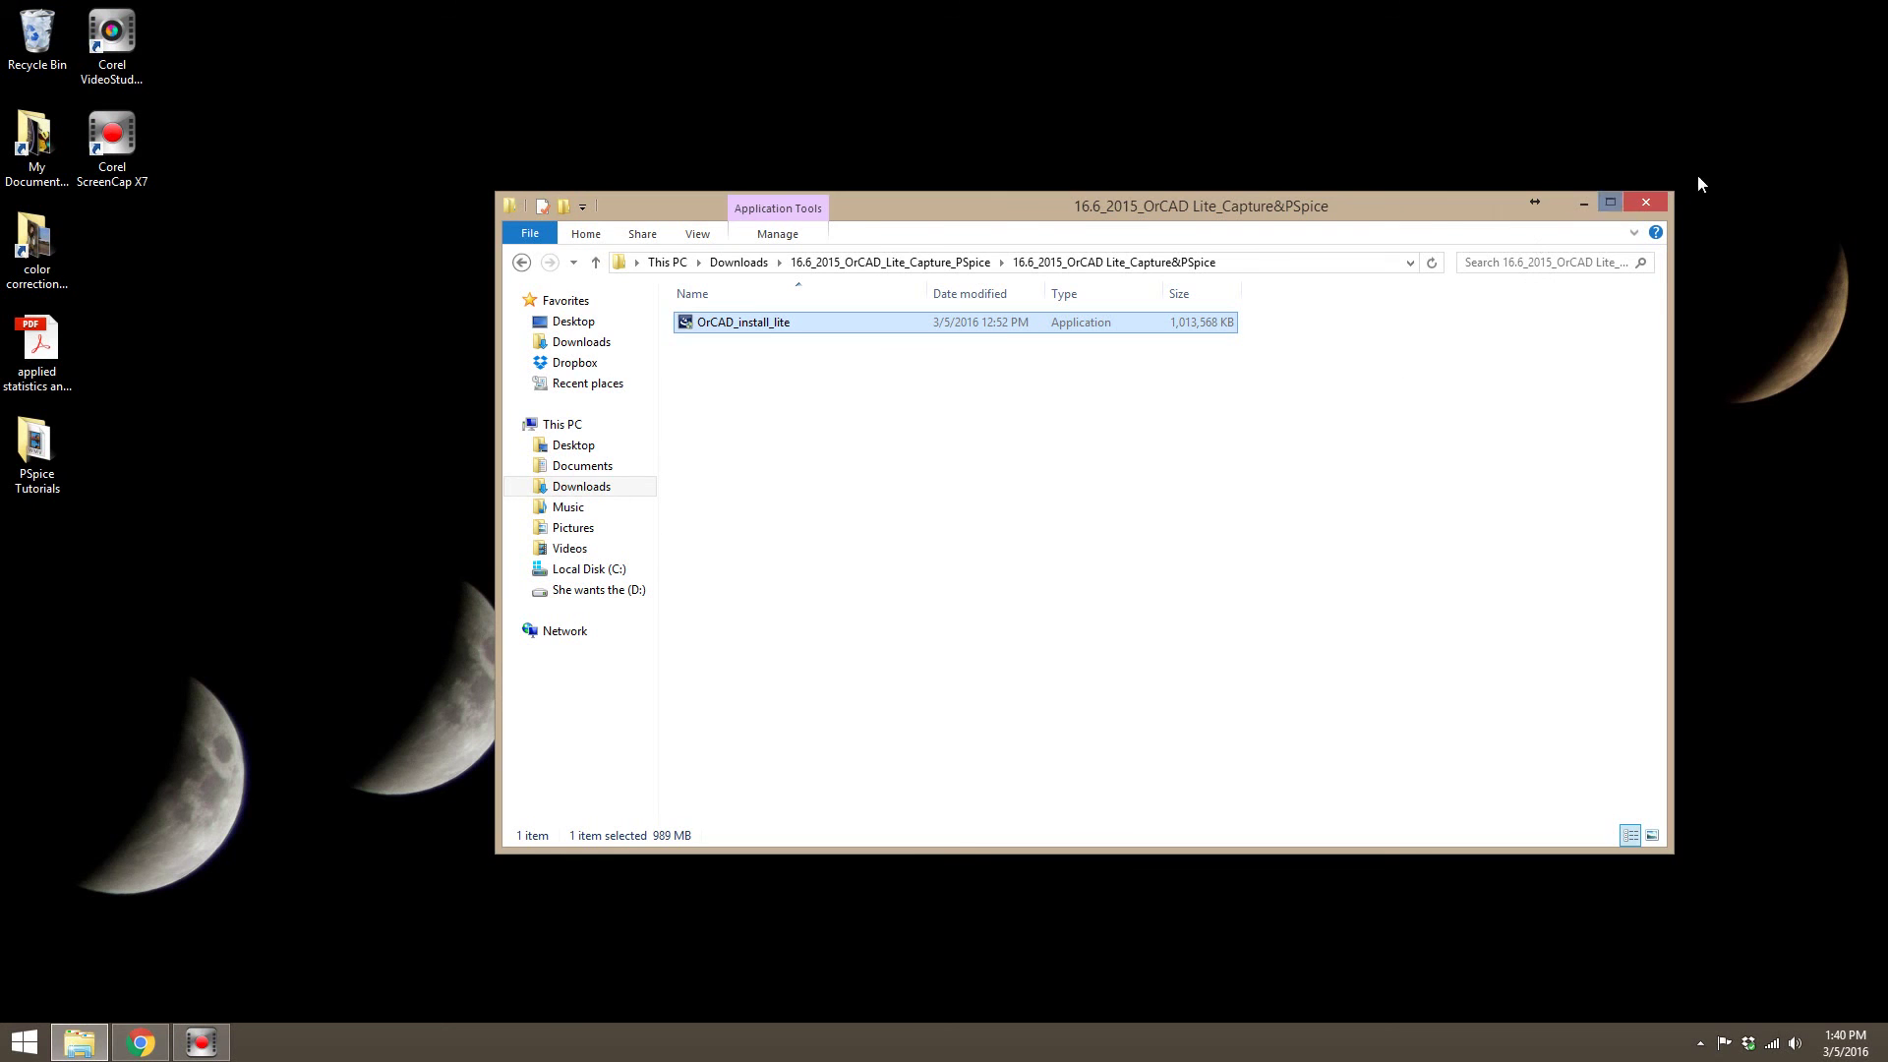
left_click(1654, 202)
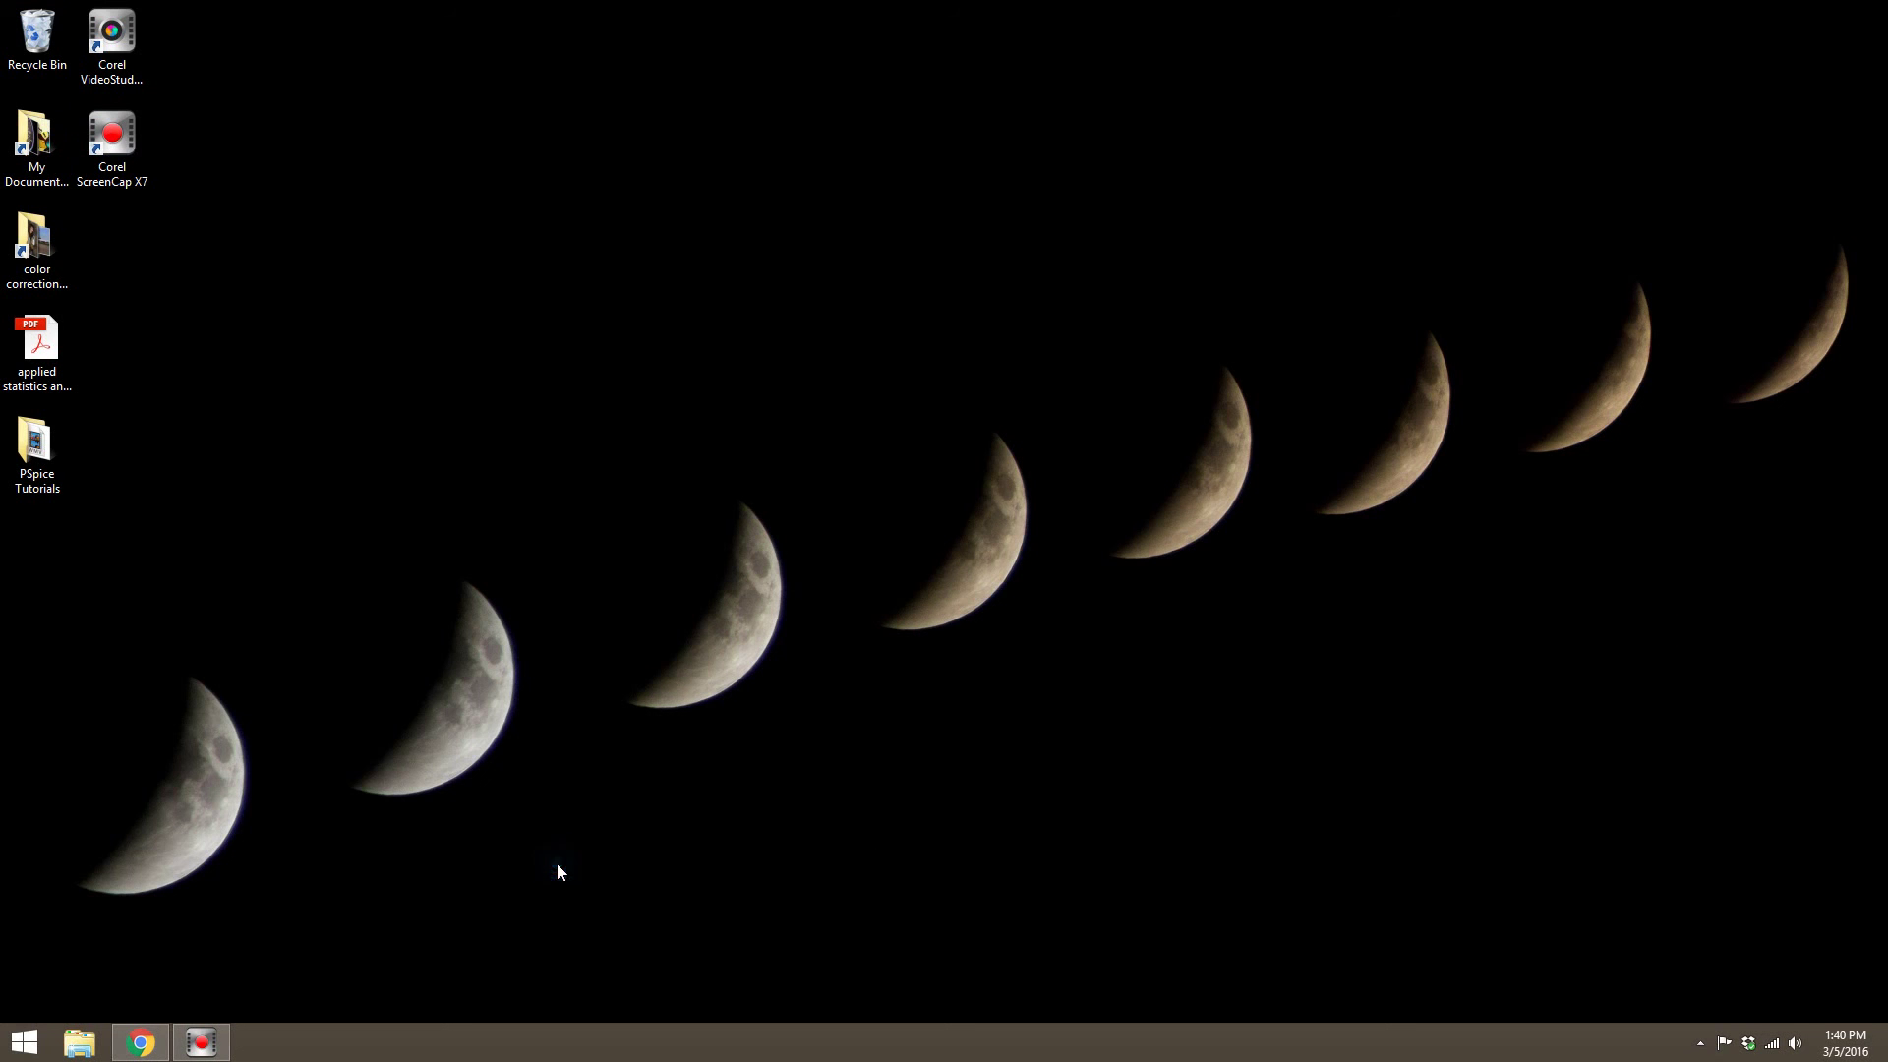
- Pin OrCAD Capture CIS Lite from the Apps list to Start and drag its tile up beside the others
left_click(23, 1043)
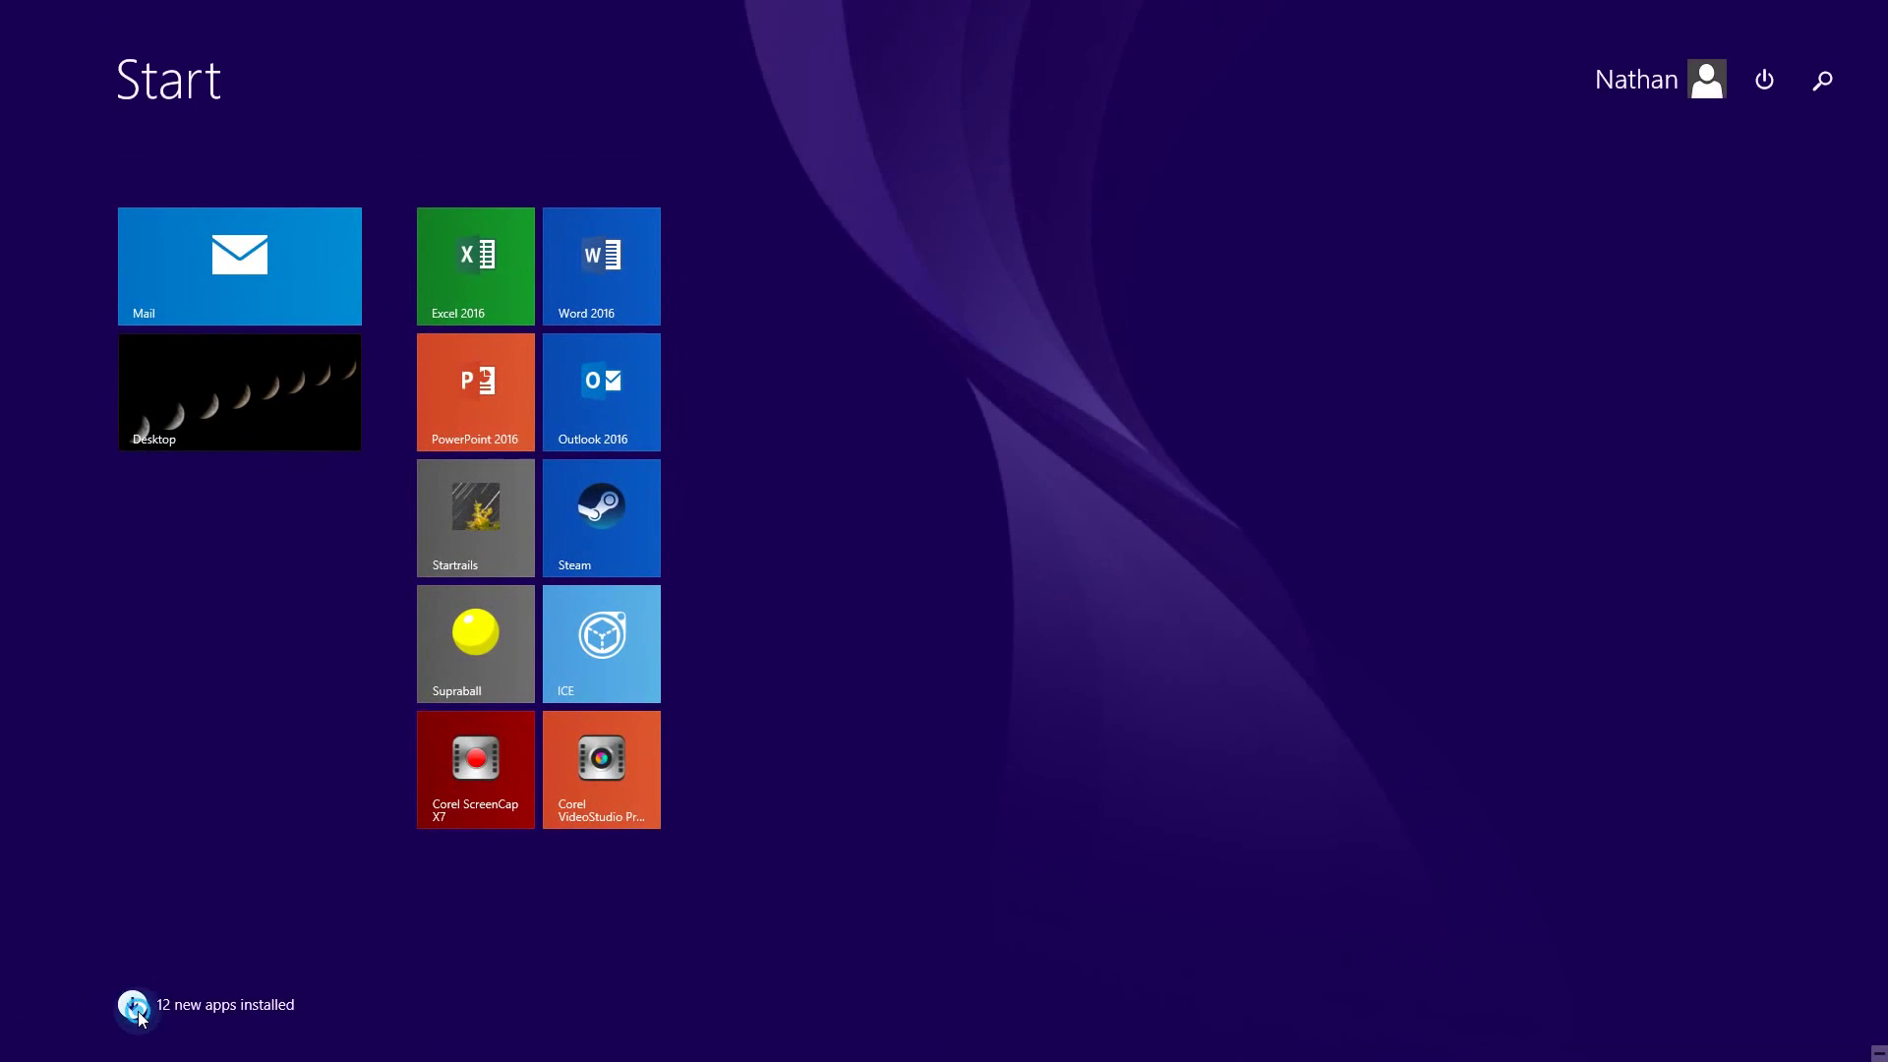
left_click(133, 1013)
scroll(432, 567, "down", 3)
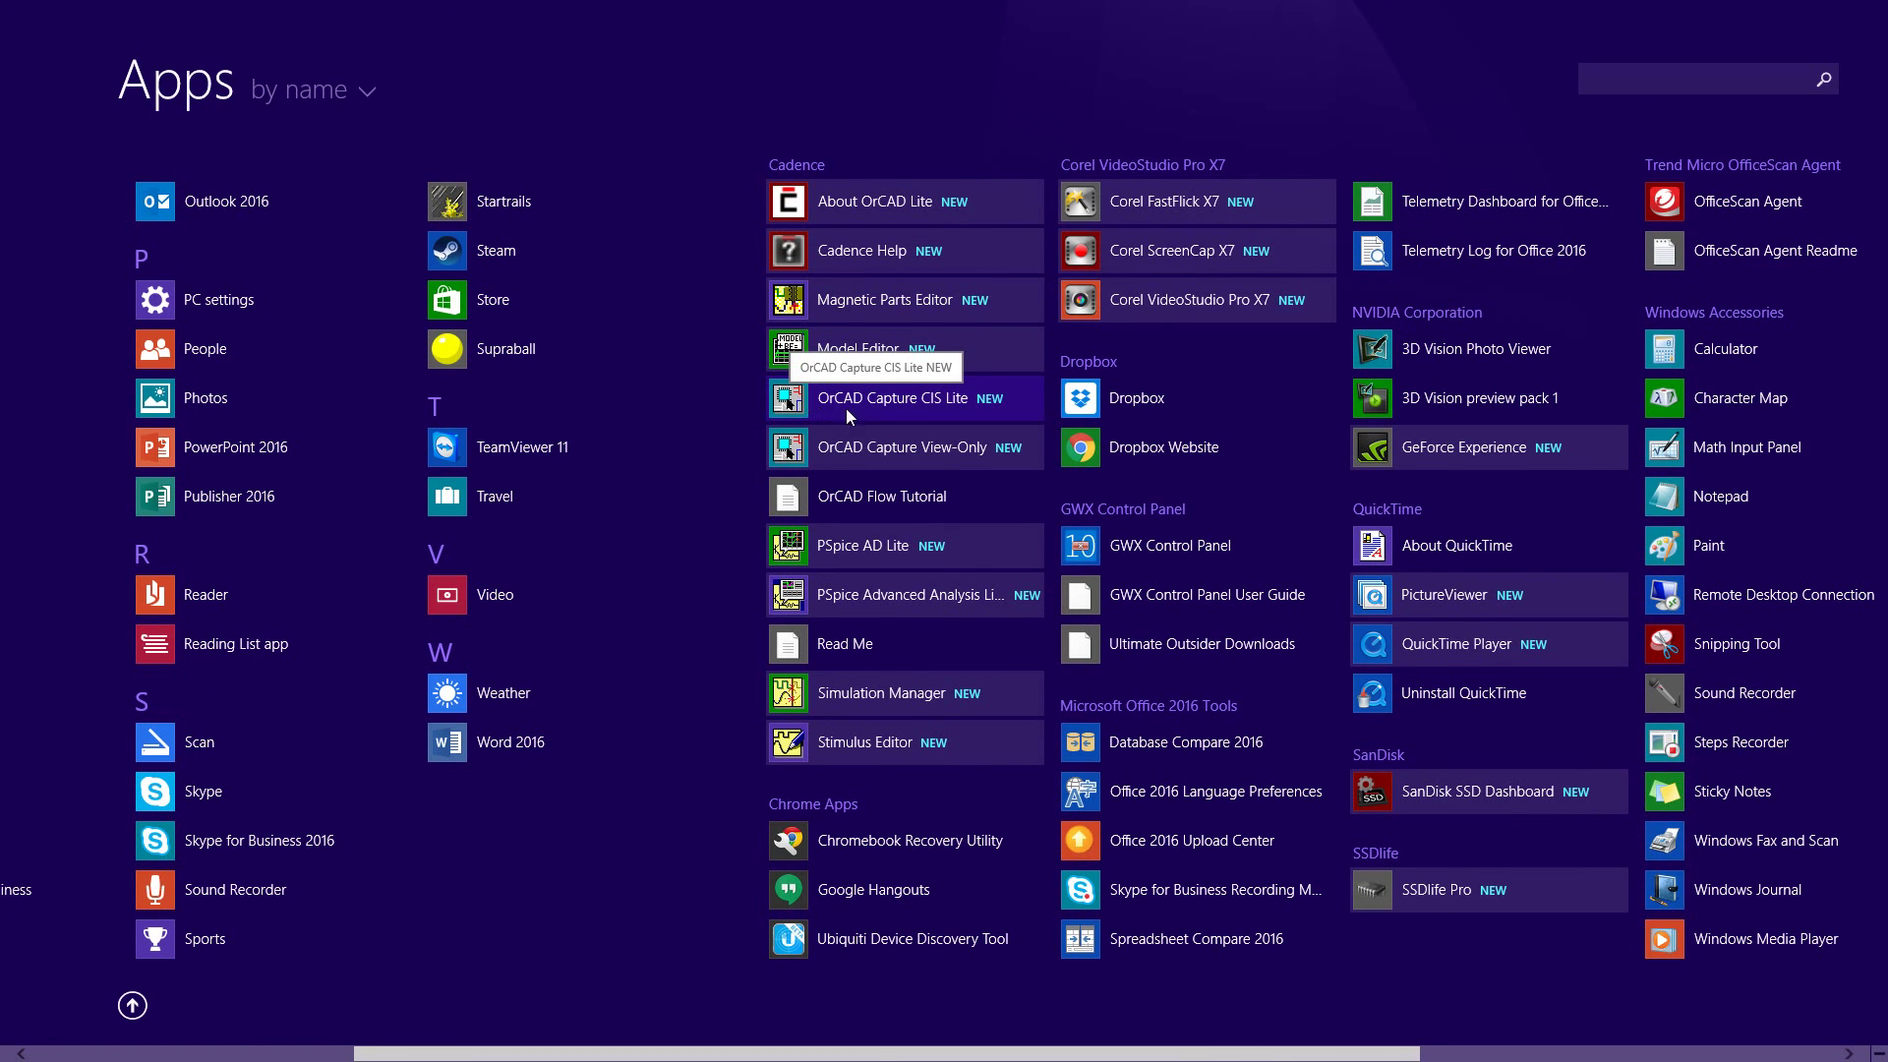
right_click(924, 400)
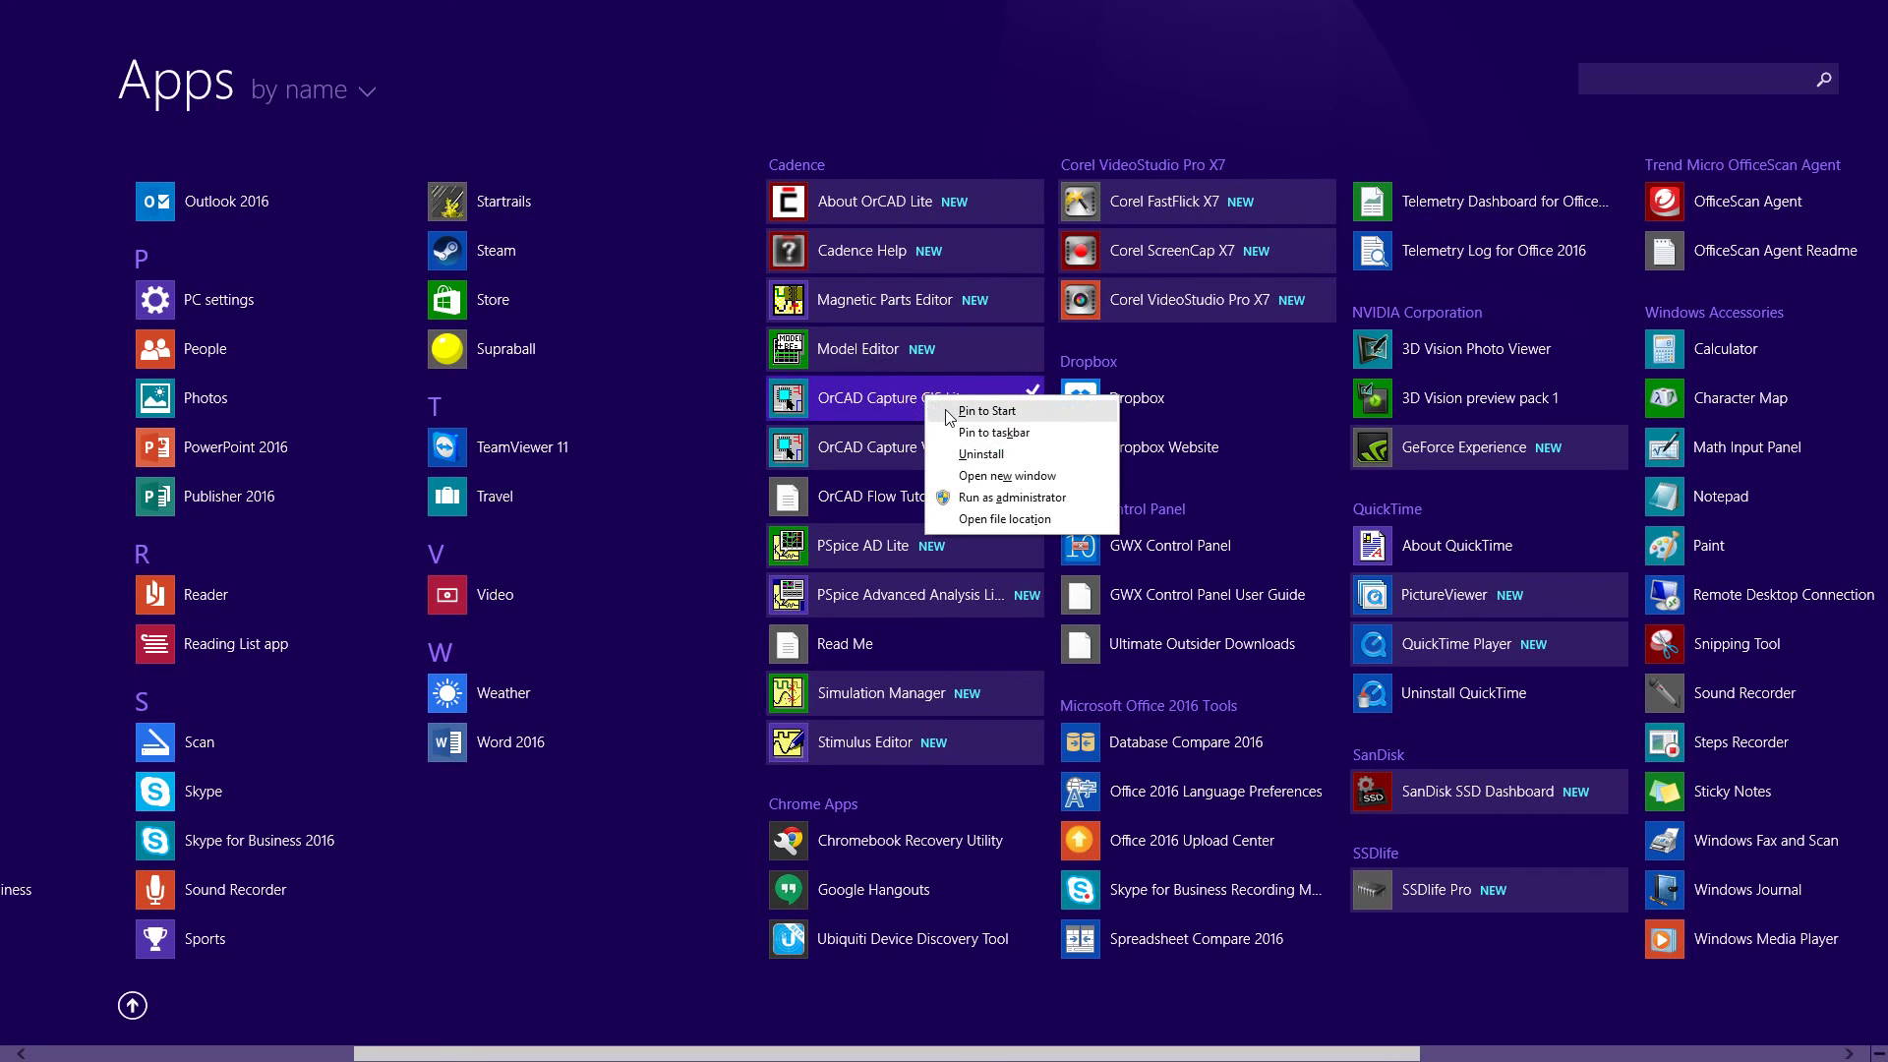
left_click(947, 411)
left_click_drag(463, 939, 771, 321)
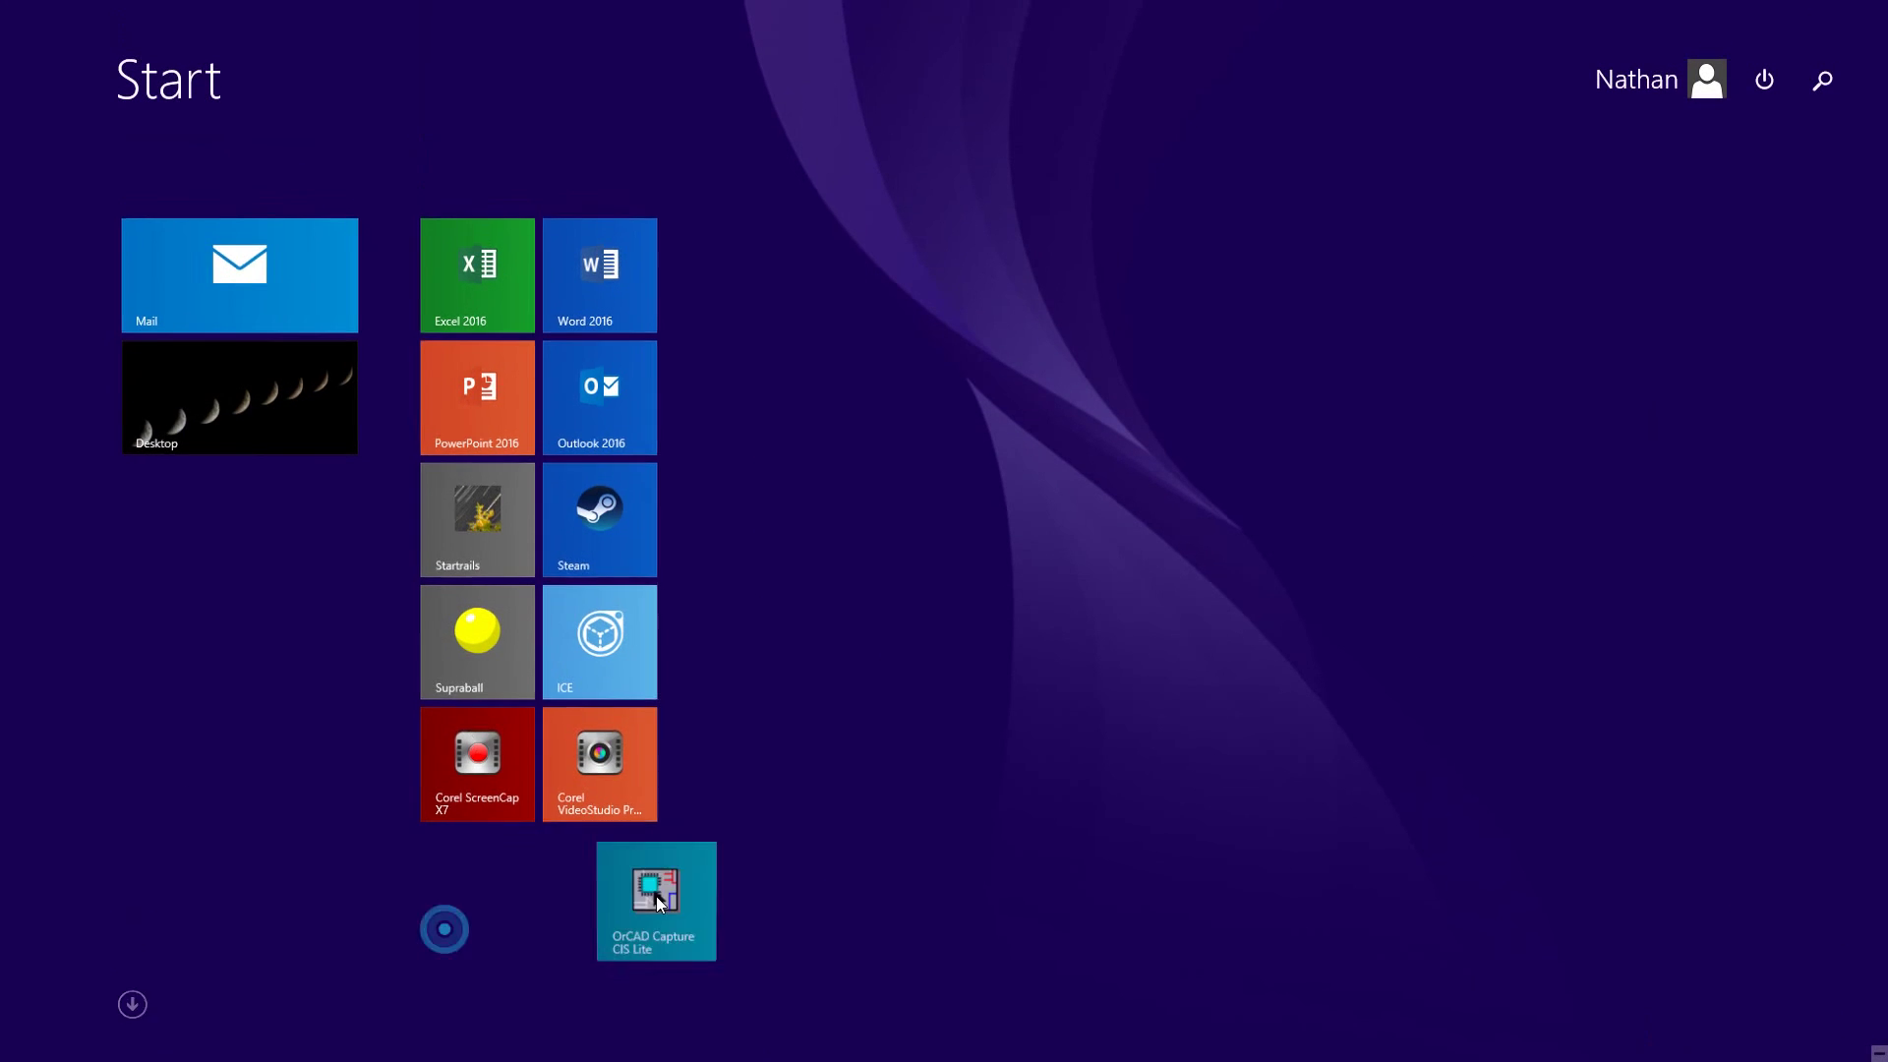